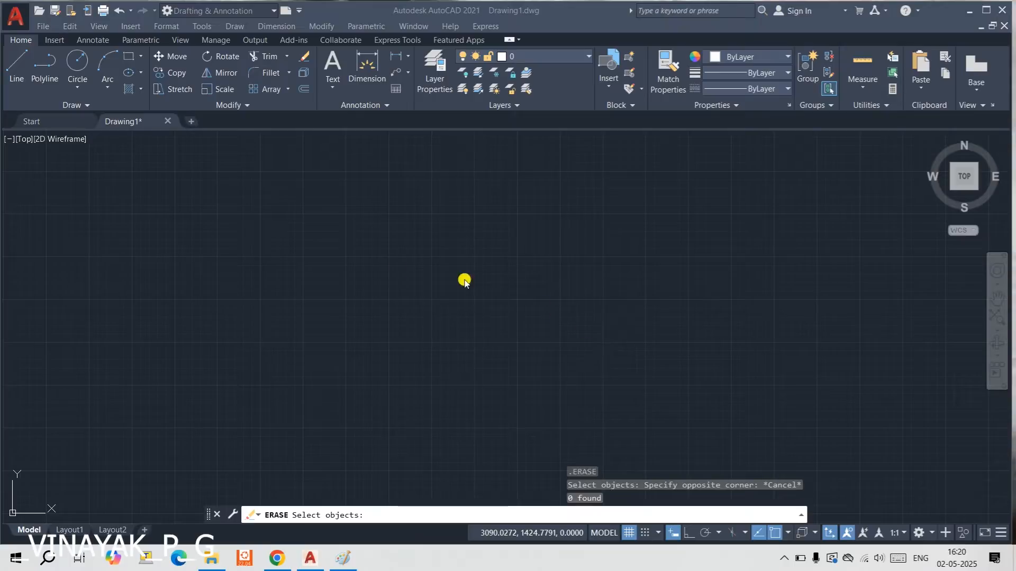
Cancel the running Erase command and place a single point in the empty drawing area with the Point command
left_click(231, 28)
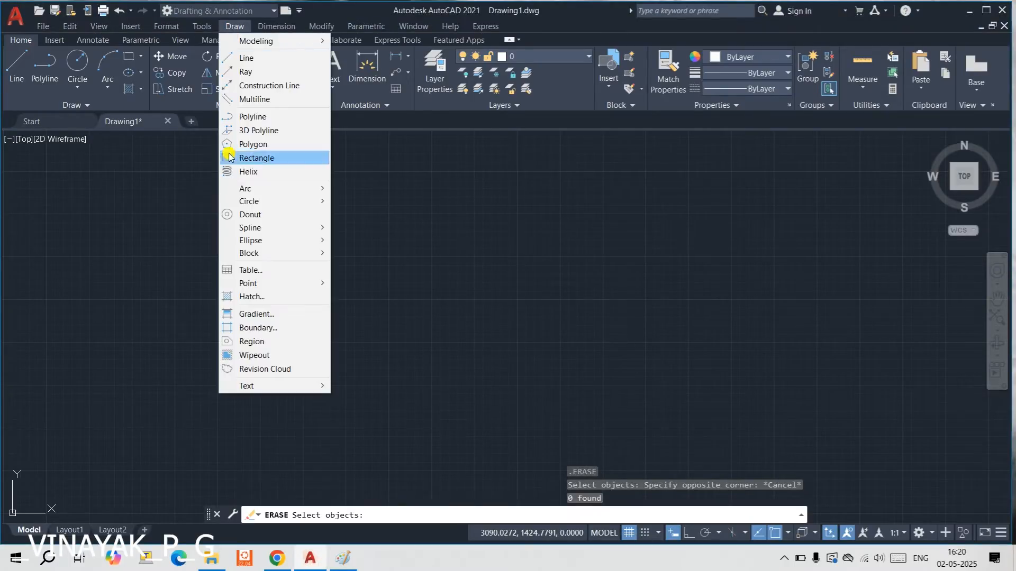
mouse_move(250, 285)
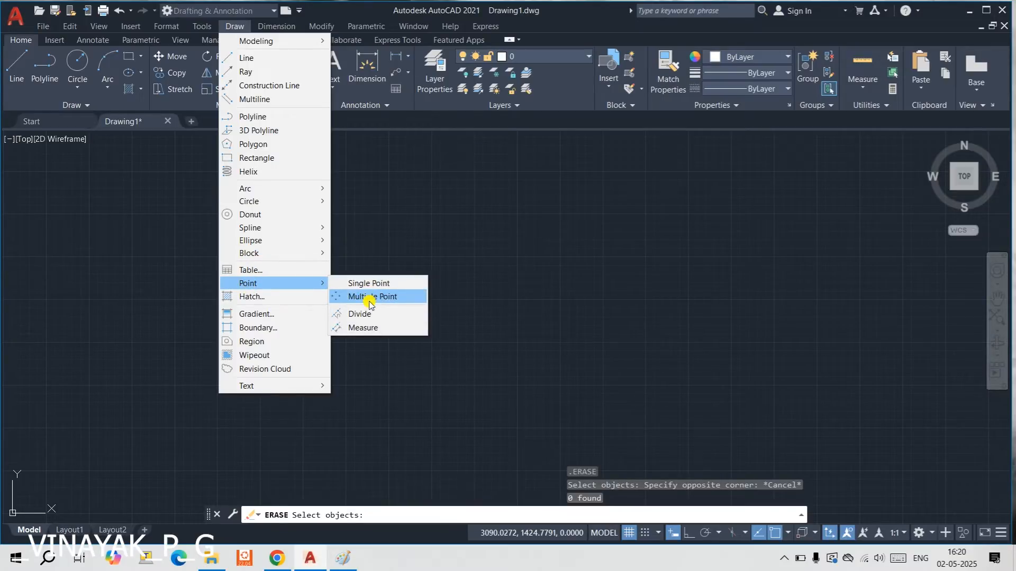
left_click(352, 515)
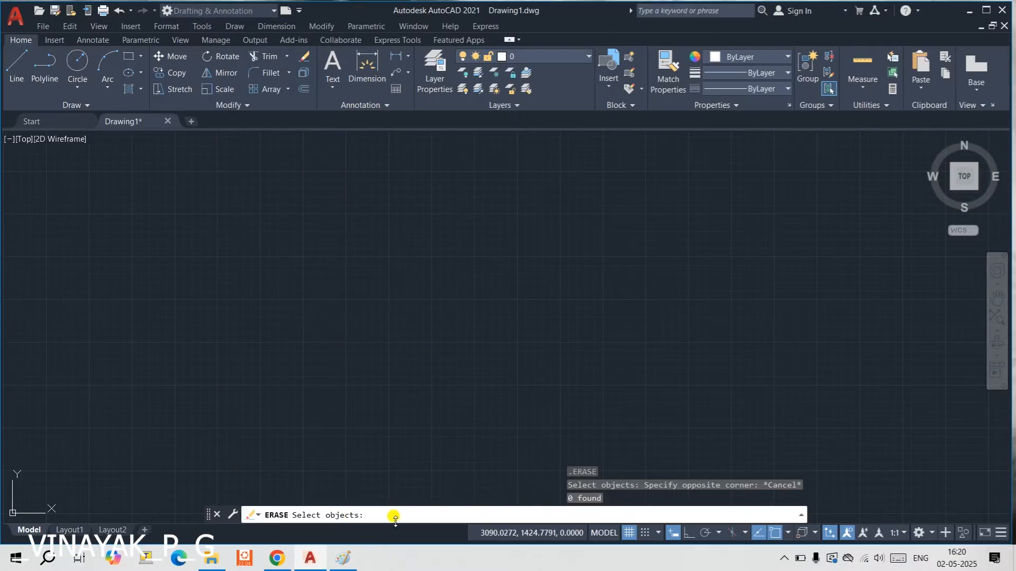
key("Escape")
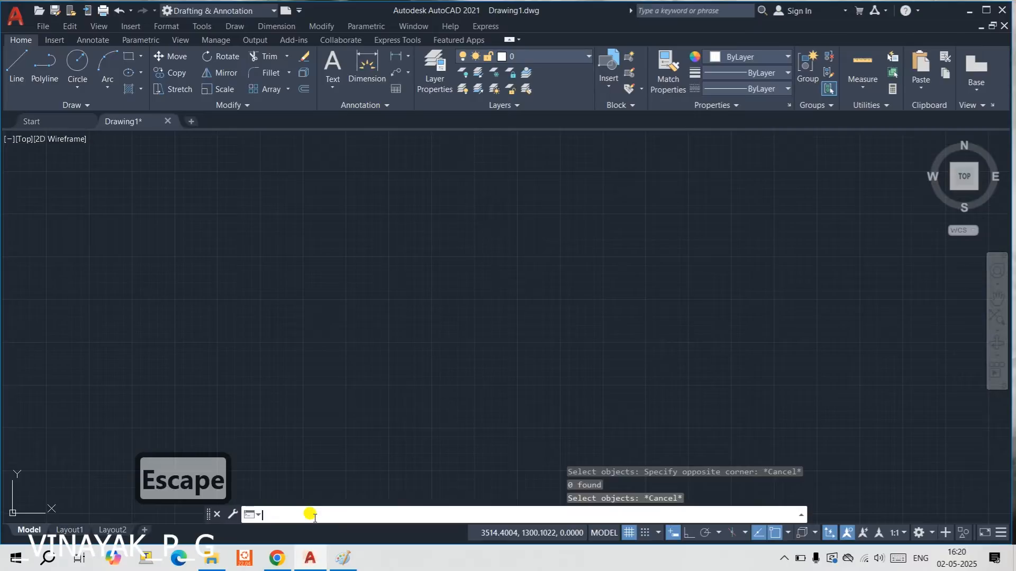
type("po")
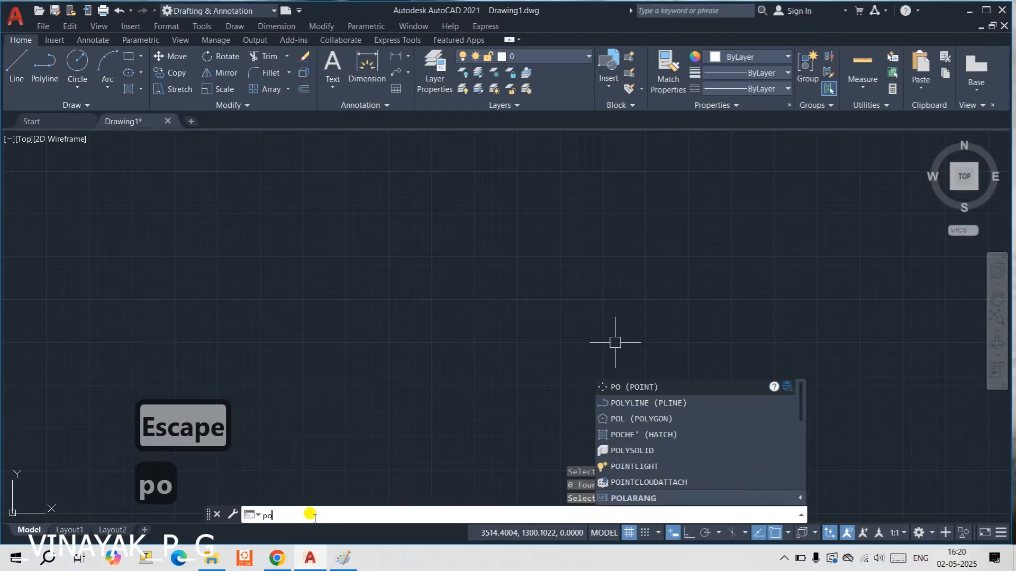
key("Return")
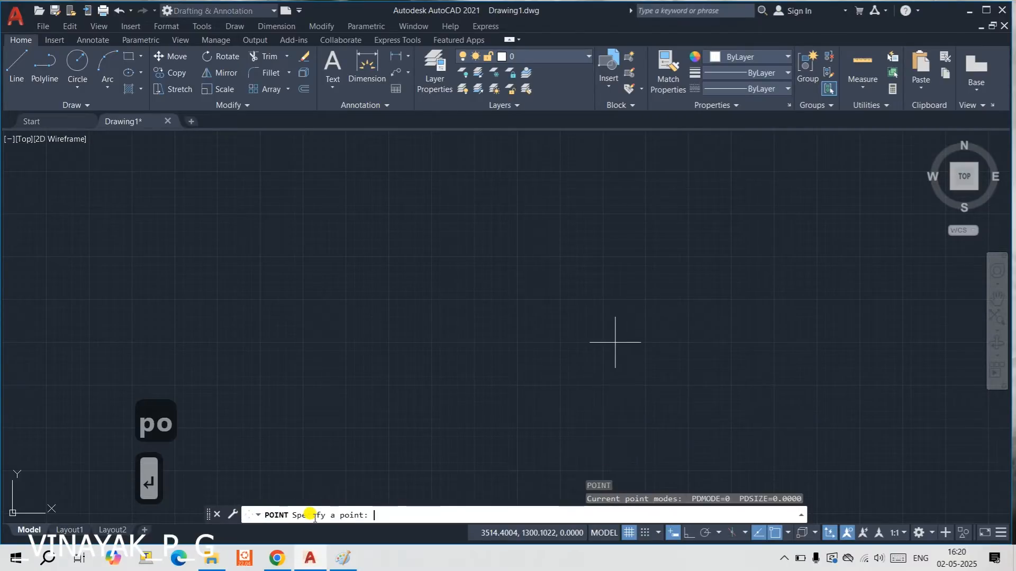
left_click(296, 336)
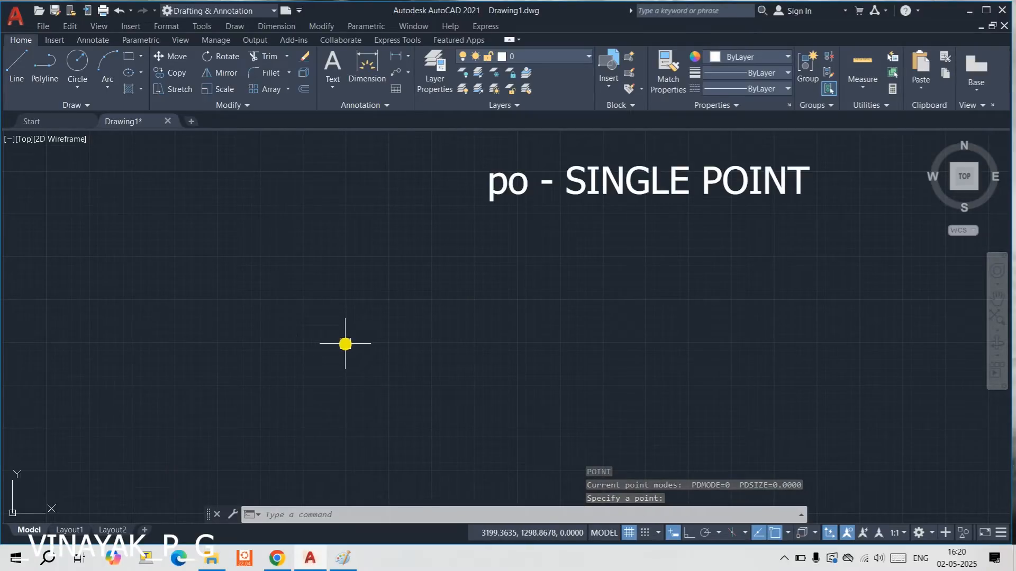
left_click(345, 344)
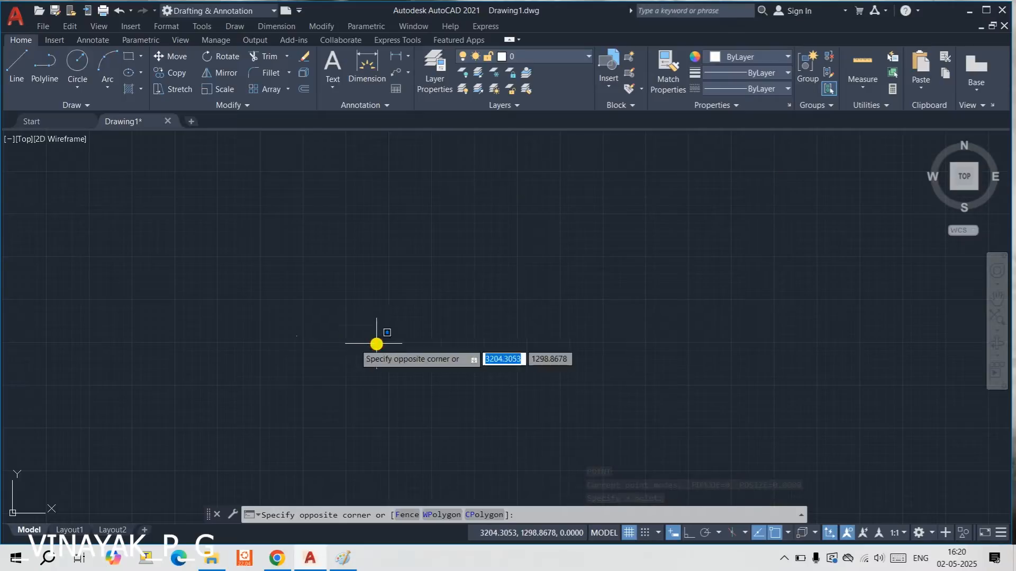
left_click(407, 344)
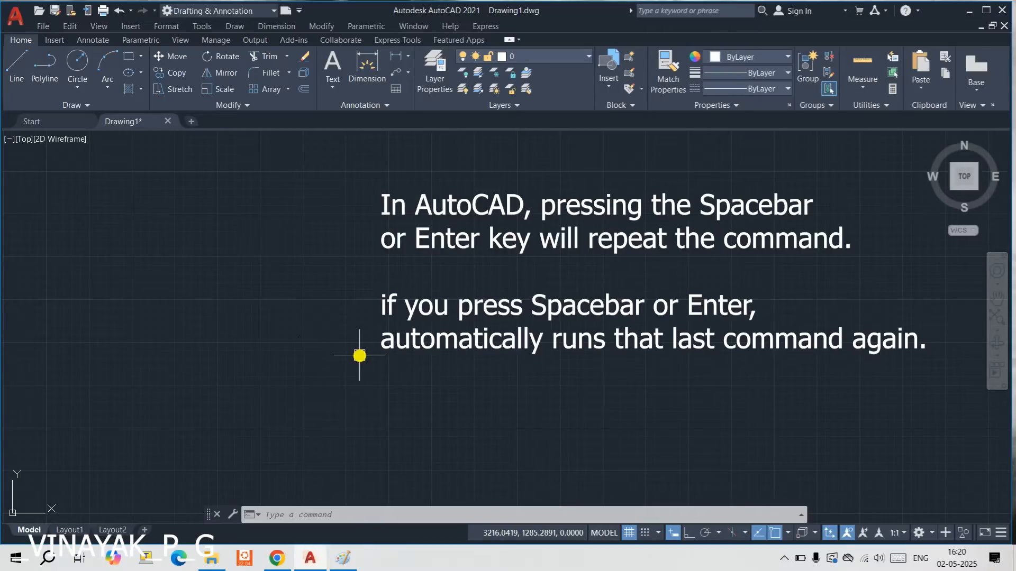
Repeat the Point command twice to place two more single points to the right of the first one
key("space")
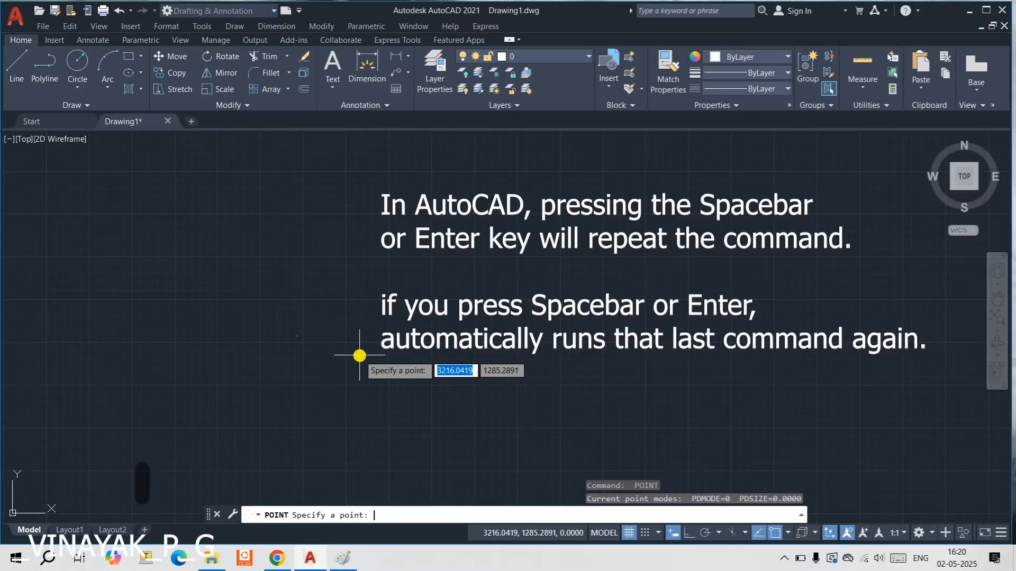
left_click(360, 326)
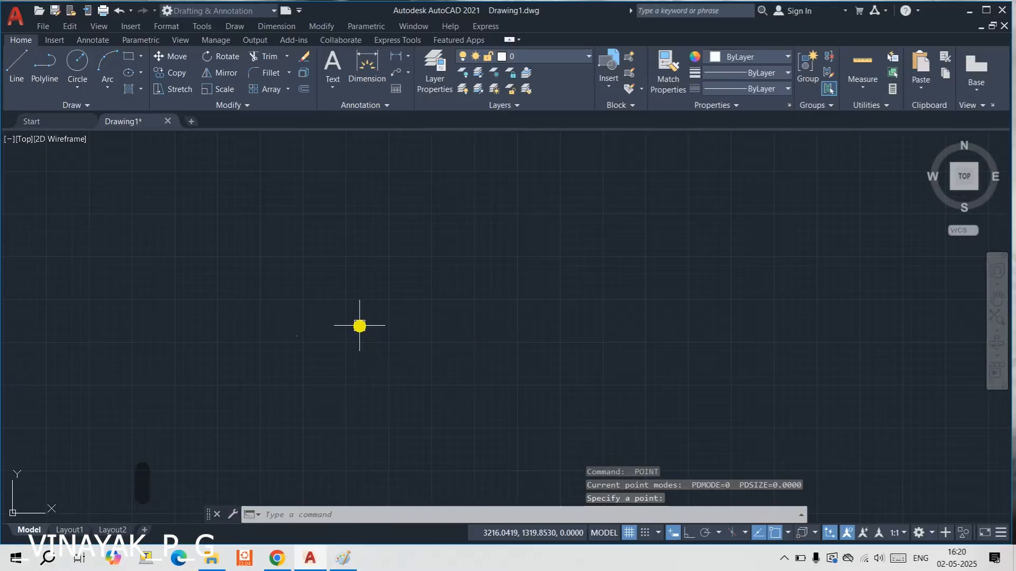
key("space")
left_click(403, 347)
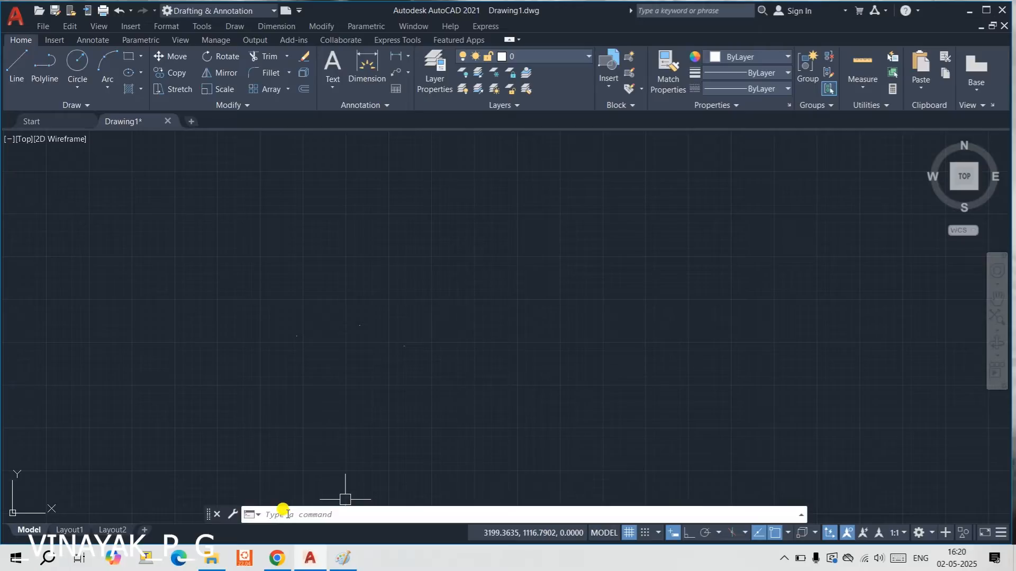
Place four points in a gently descending row to the upper right of the existing points using Multiple Point
left_click(235, 26)
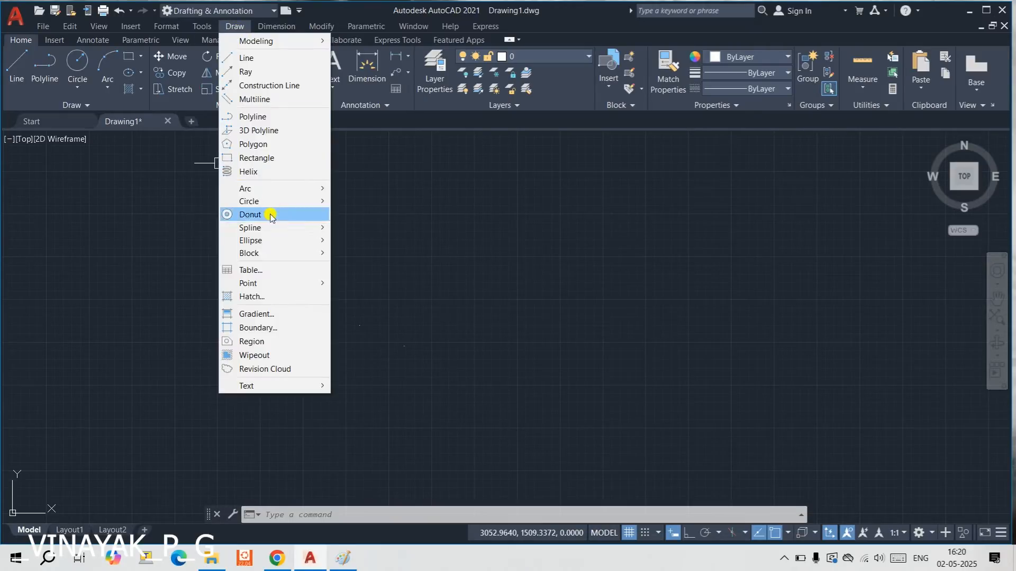
mouse_move(267, 283)
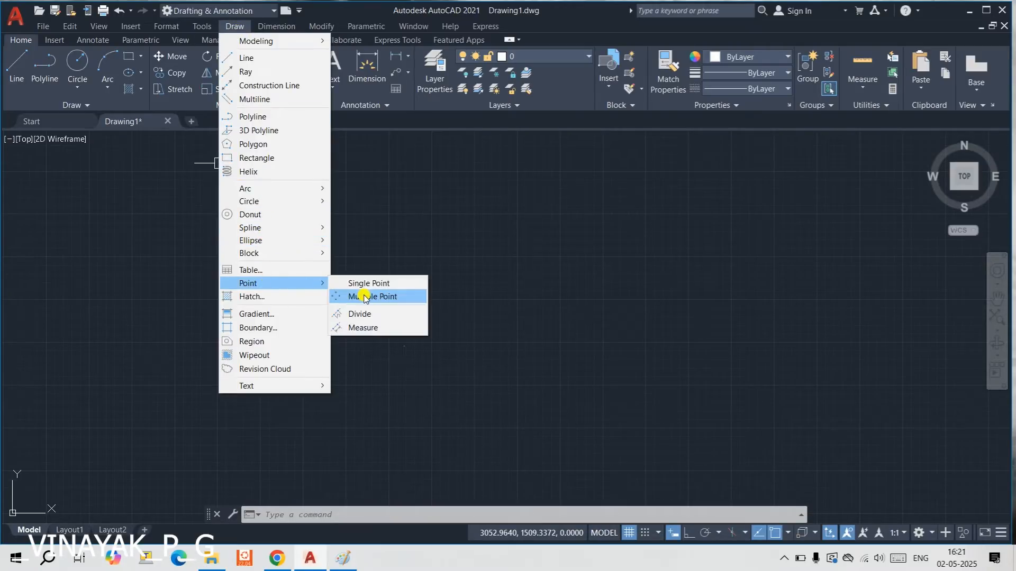
left_click(365, 297)
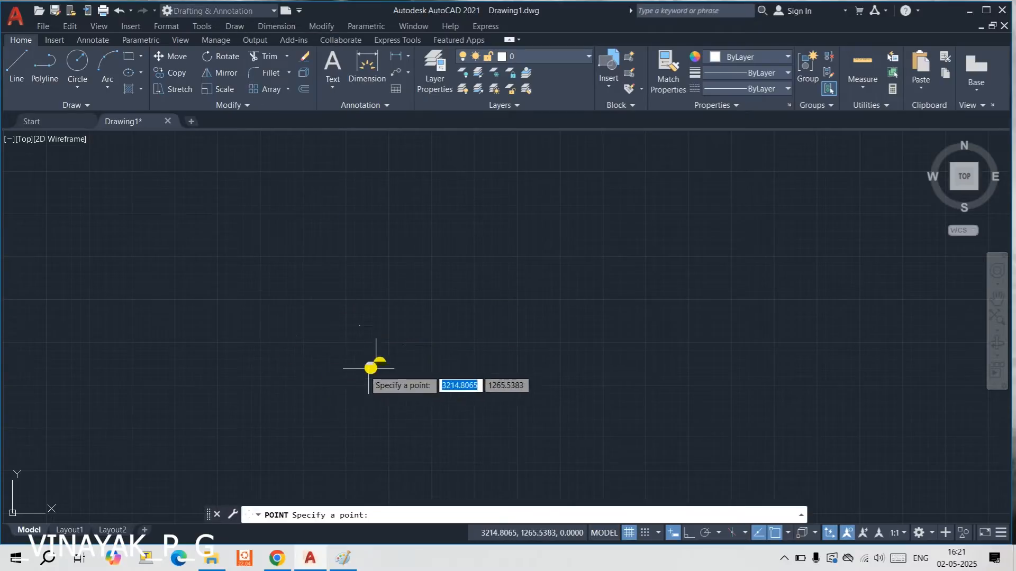
left_click(470, 278)
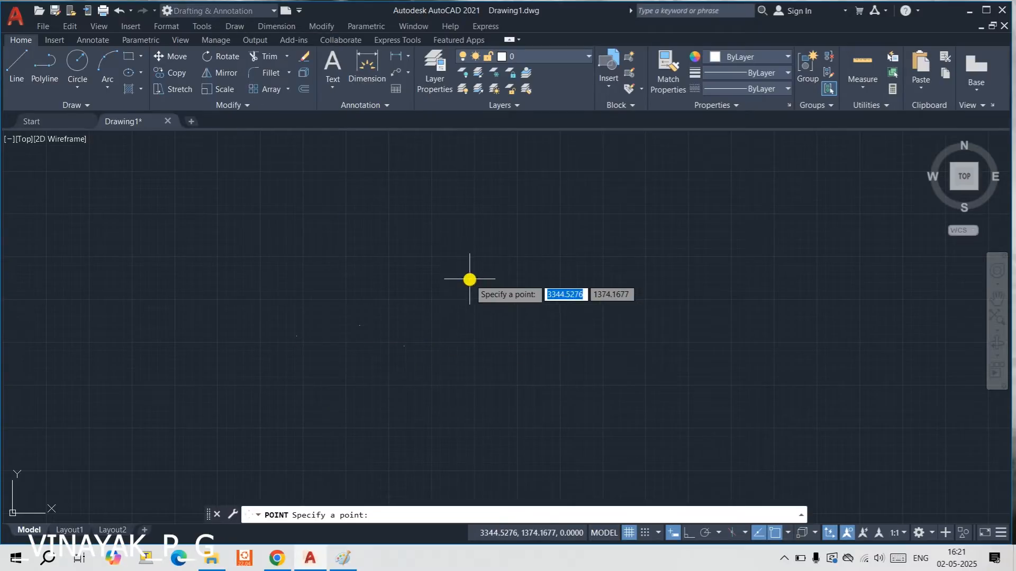
left_click(506, 280)
left_click(556, 291)
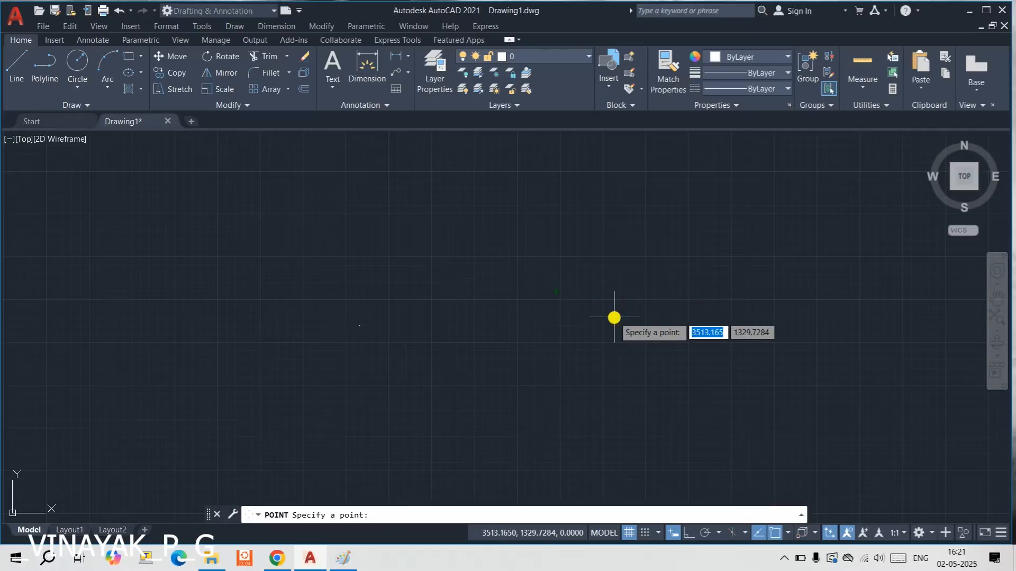
left_click(604, 307)
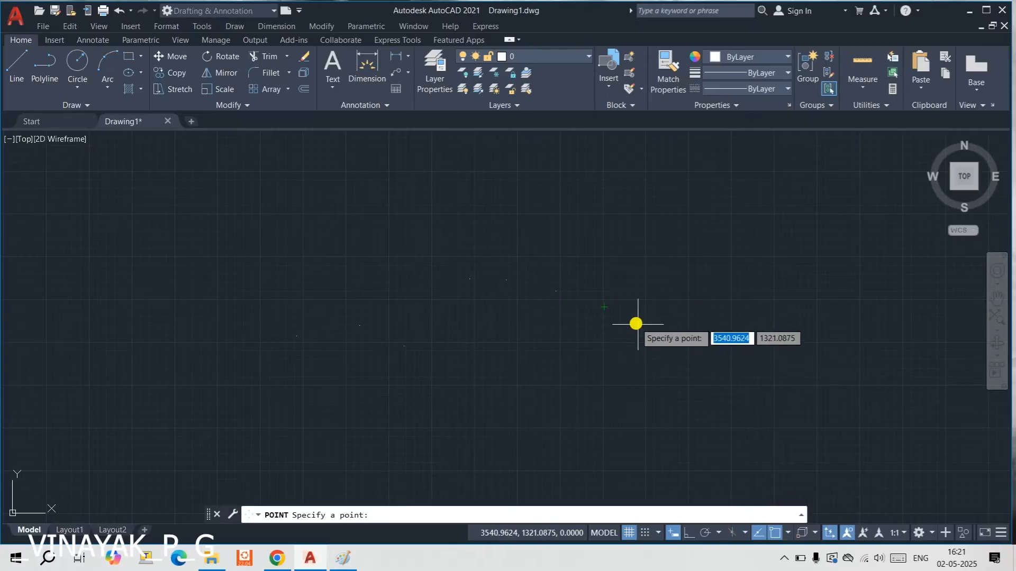
key("Escape")
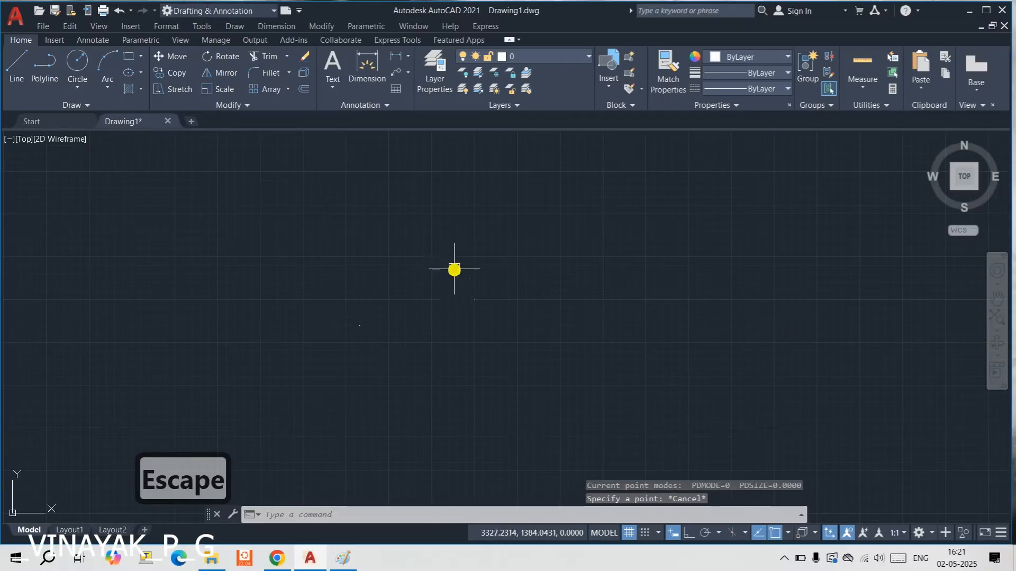
Select all the placed points with a selection window and examine their locations
left_click(221, 230)
left_click(653, 368)
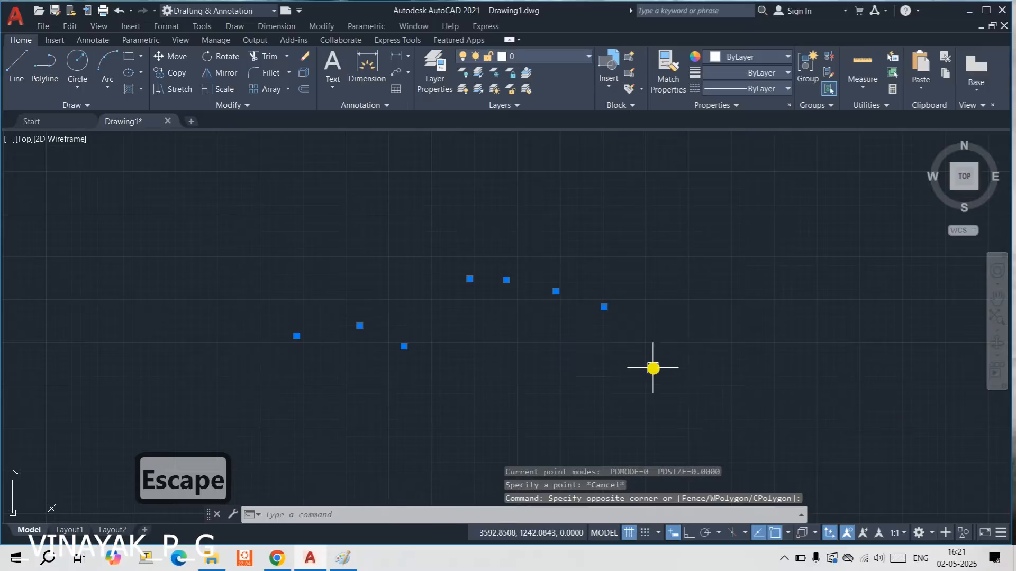
scroll(462, 289, "up", 4)
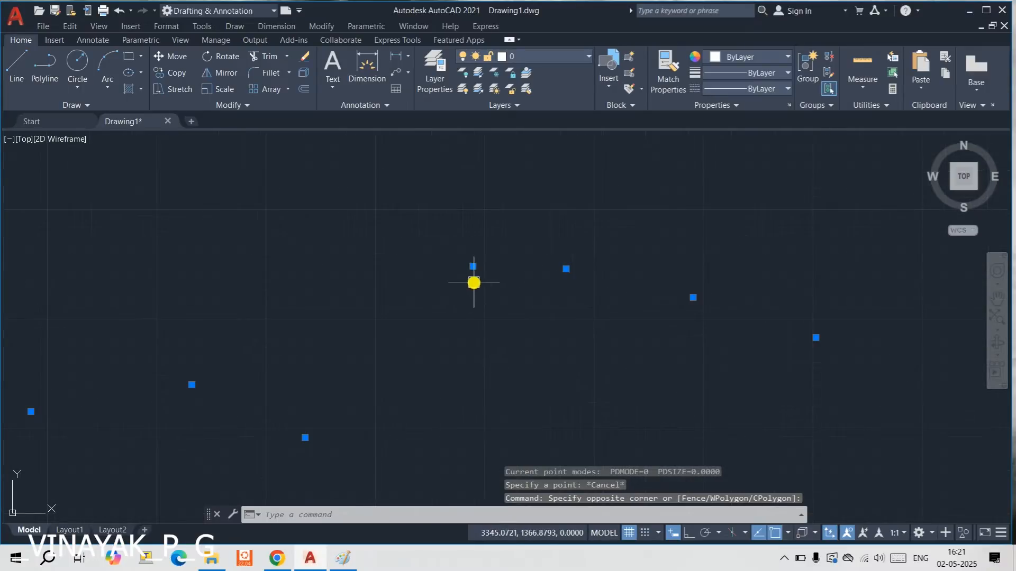
scroll(474, 282, "down", 2)
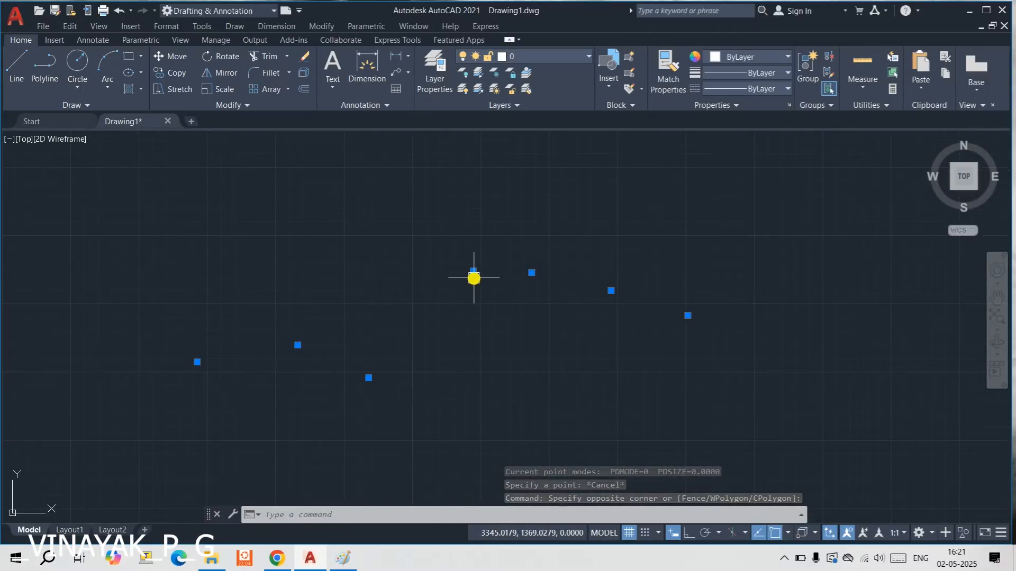
Draw connected line segments from the upper middle point through the three points on its left, and on to the two nearest points on its right
left_click(18, 68)
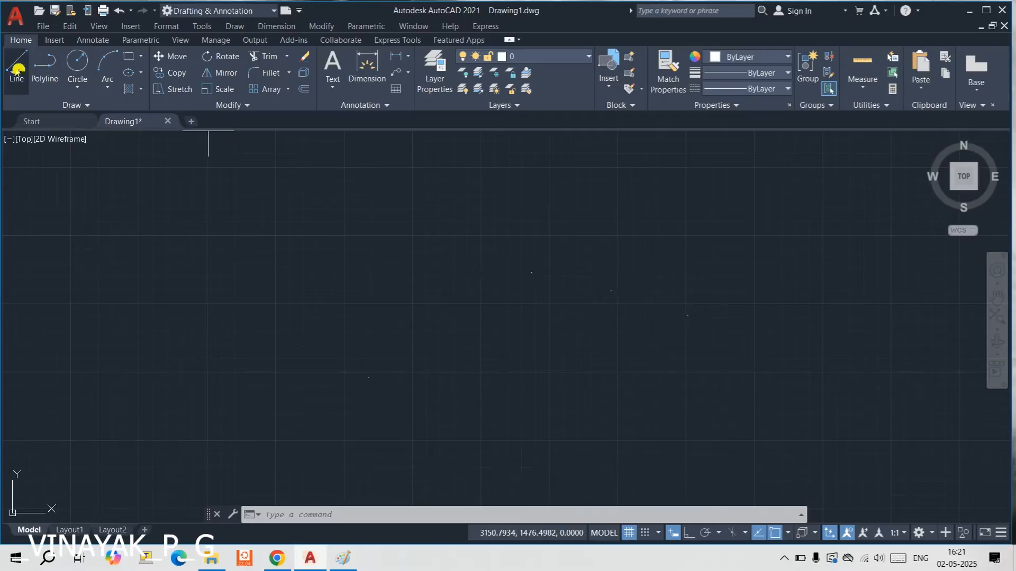
left_click(474, 270)
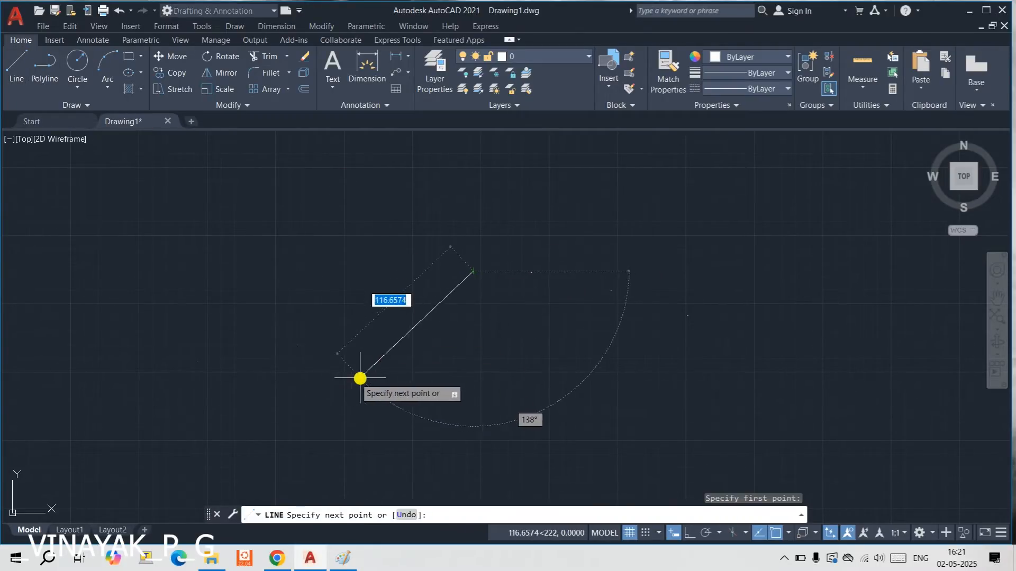
left_click(368, 376)
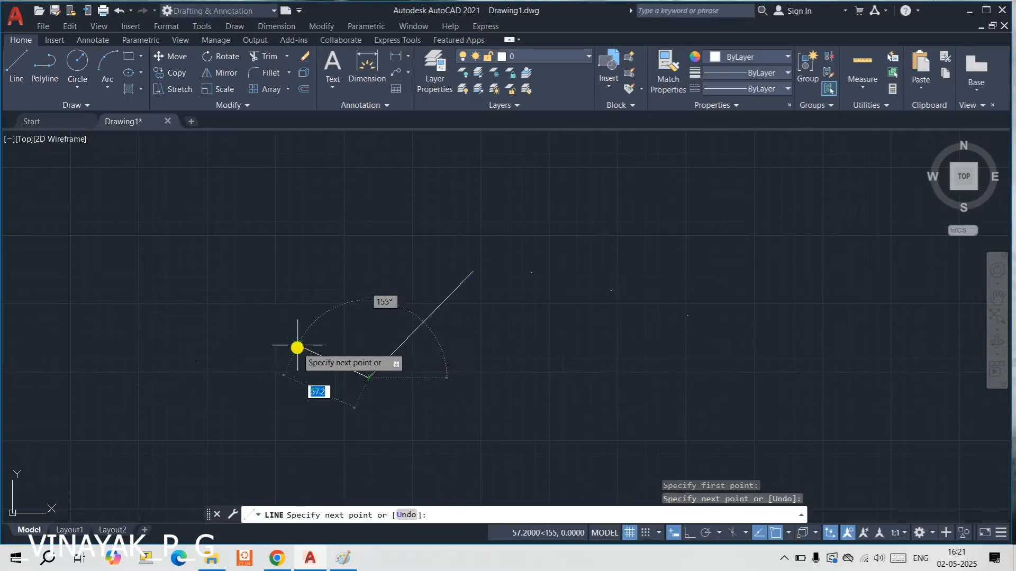
left_click(298, 346)
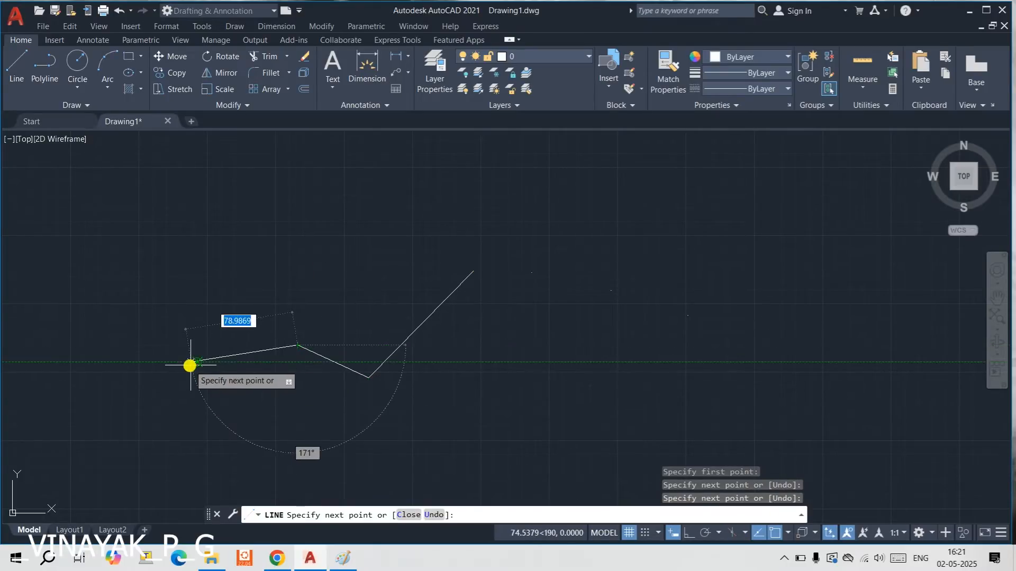
left_click(191, 360)
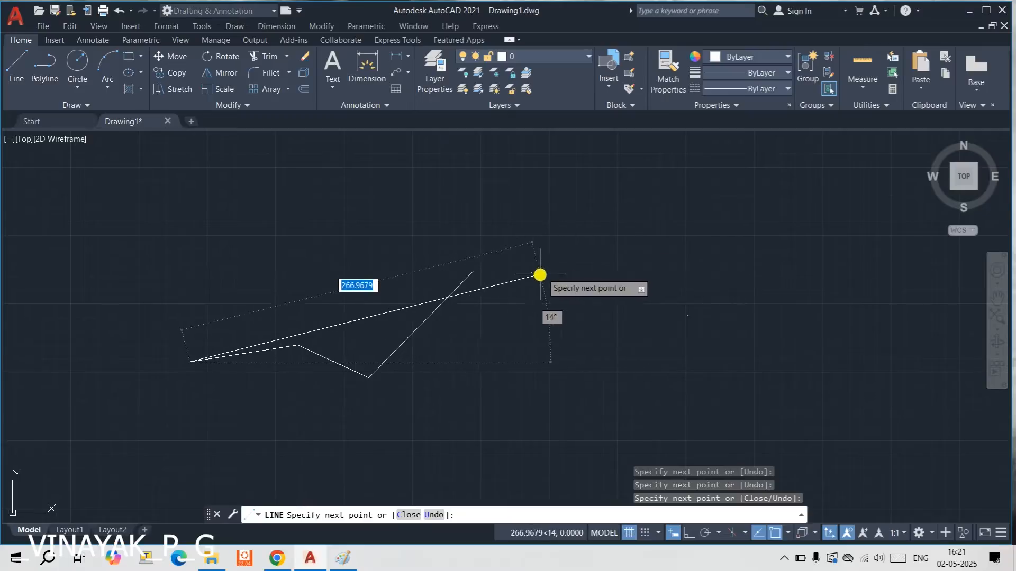
left_click(532, 273)
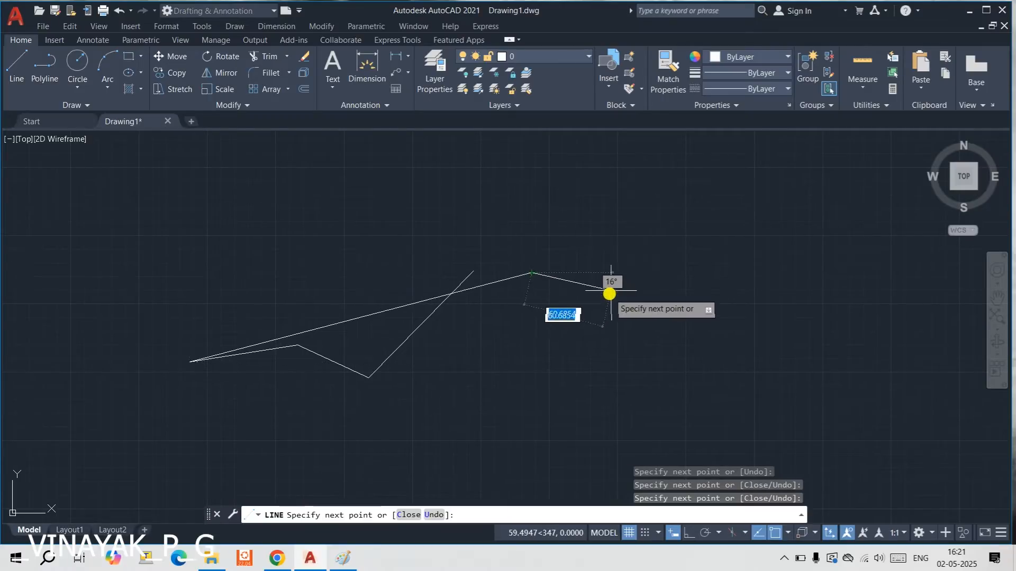
left_click(609, 290)
key("Escape")
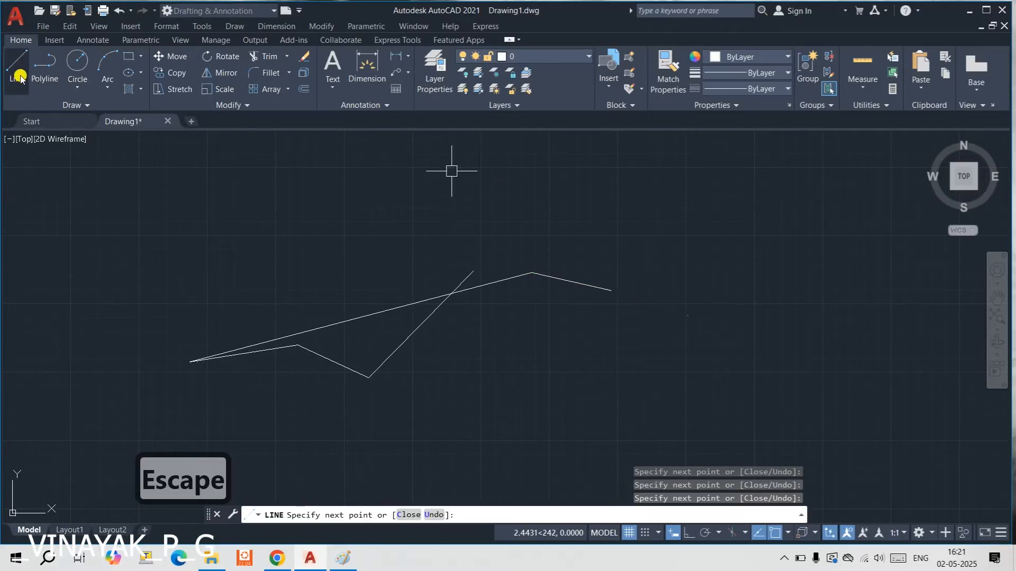
Turn on Ortho mode and draw a horizontal line about 175 units long above the connected segments
left_click(19, 76)
middle_click_drag(379, 244, 326, 249)
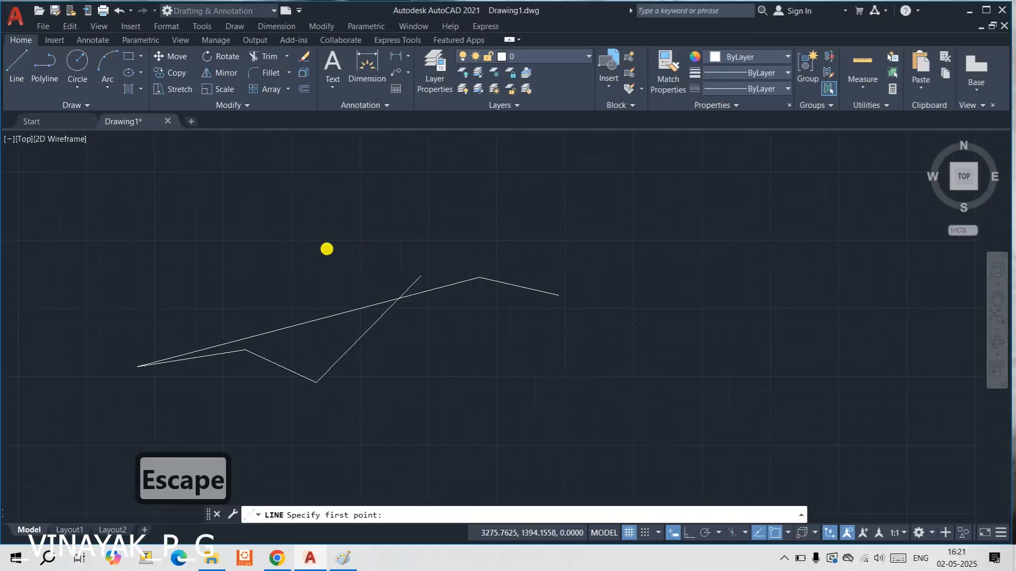
left_click(687, 534)
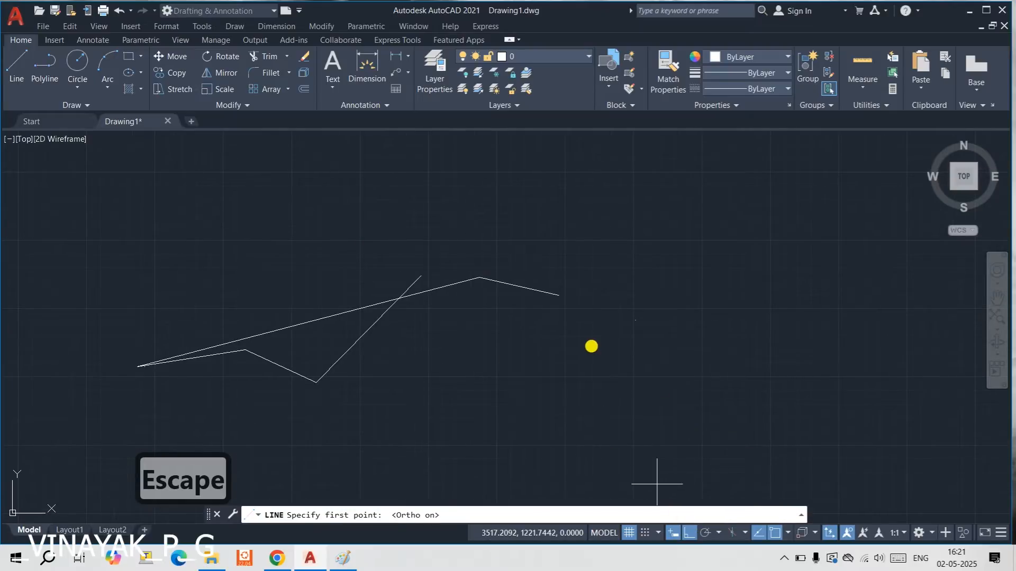
left_click(333, 223)
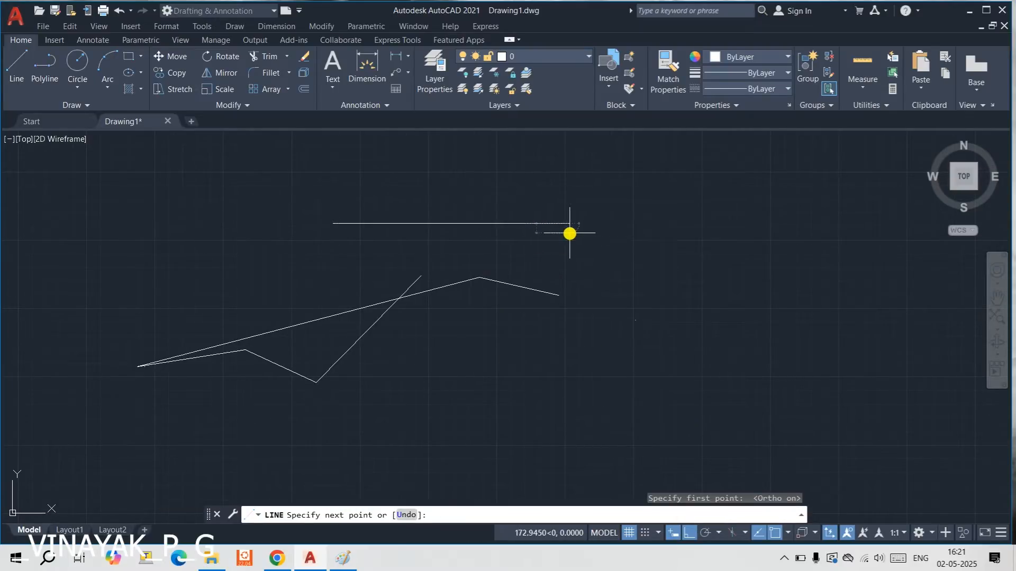
left_click(567, 177)
key("Escape")
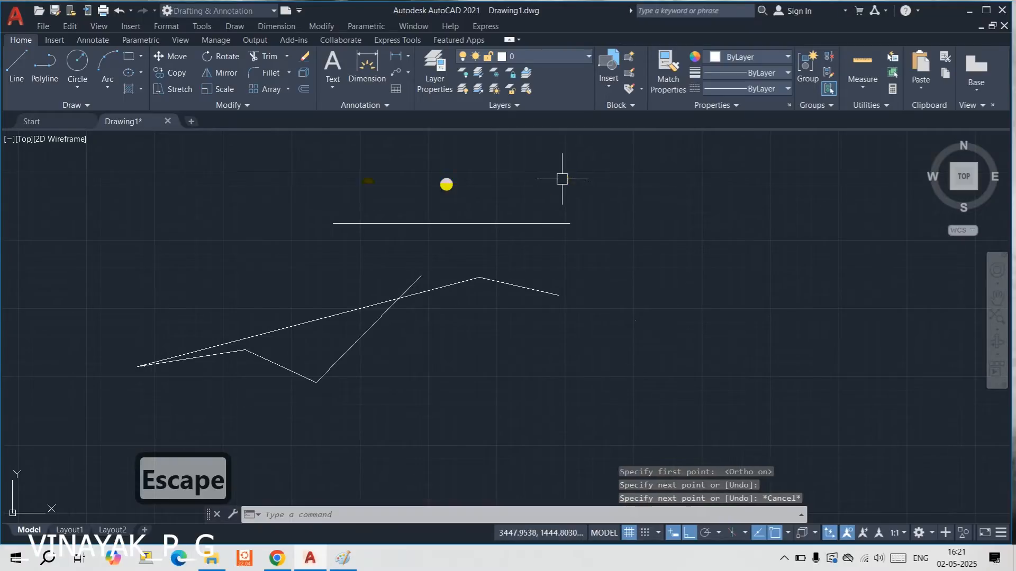
key("Escape")
Place three single points along the left half of the horizontal line using the Point command
type("po")
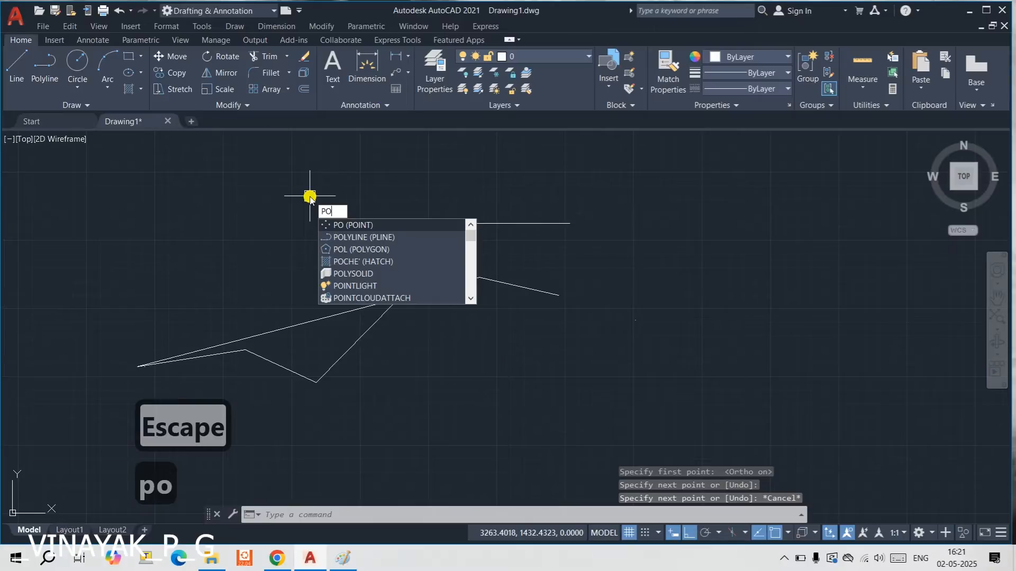
key("Return")
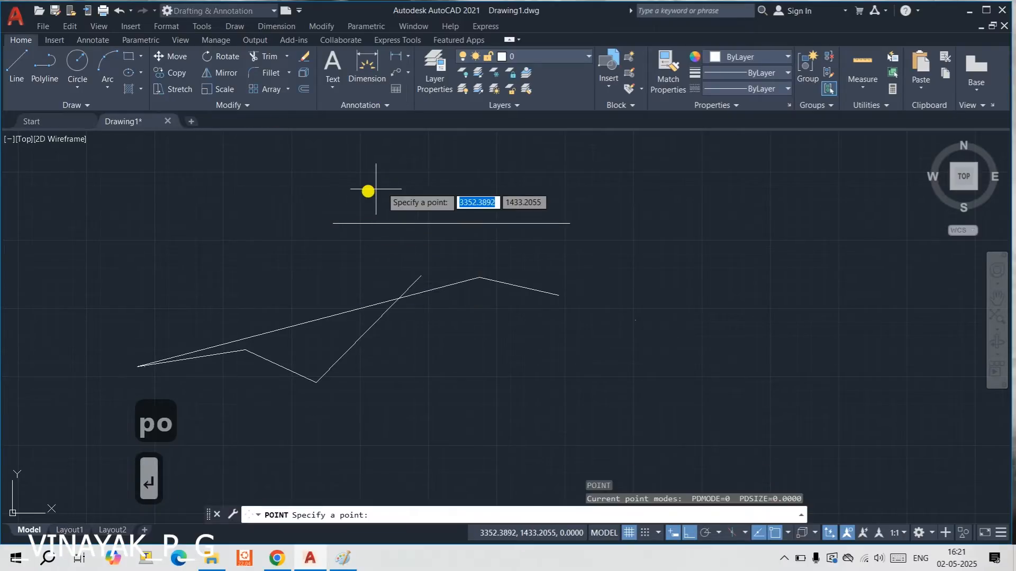
scroll(365, 192, "up", 2)
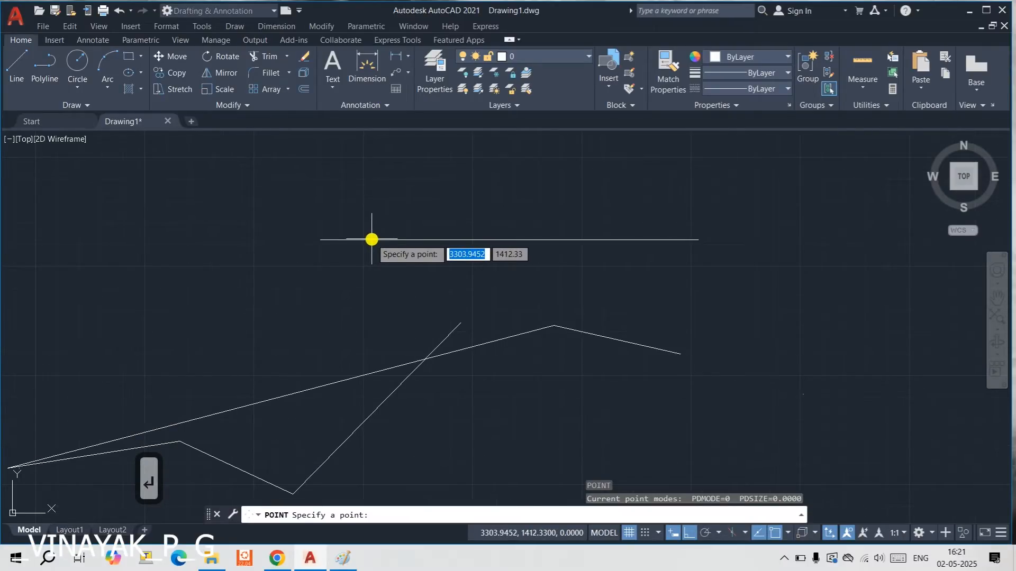
left_click(371, 239)
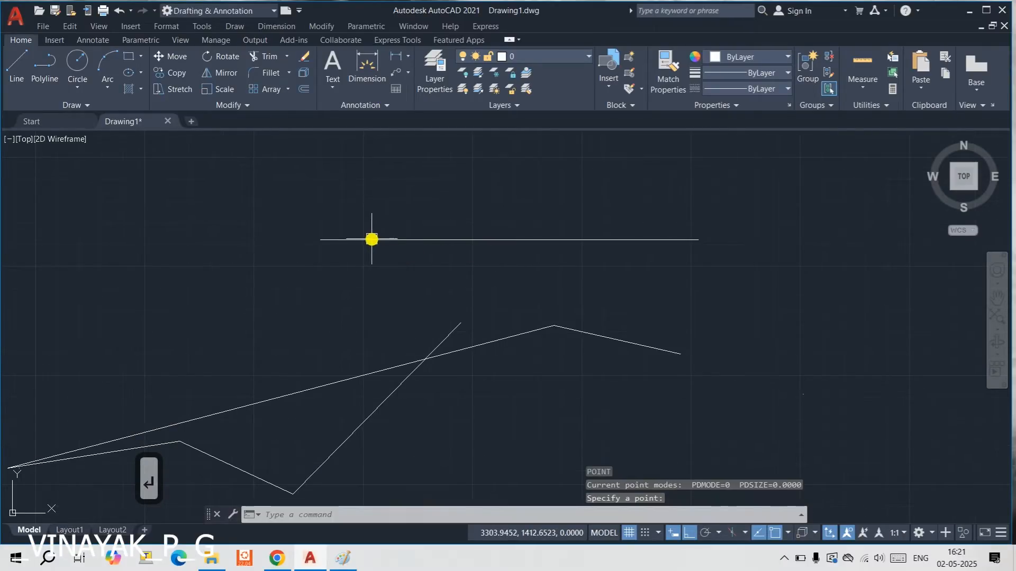
key("Return")
left_click(437, 239)
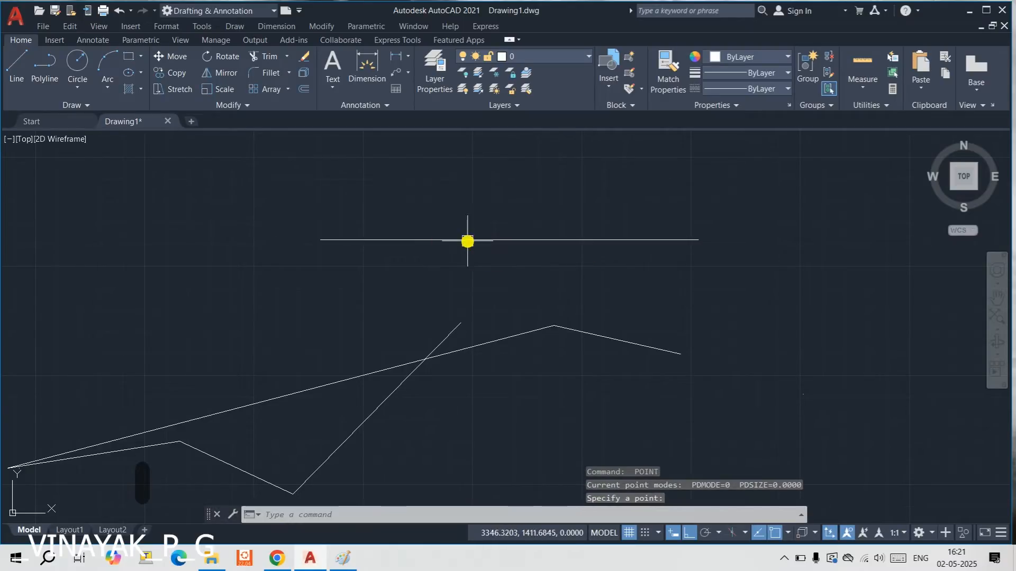
key("Return")
key("Escape")
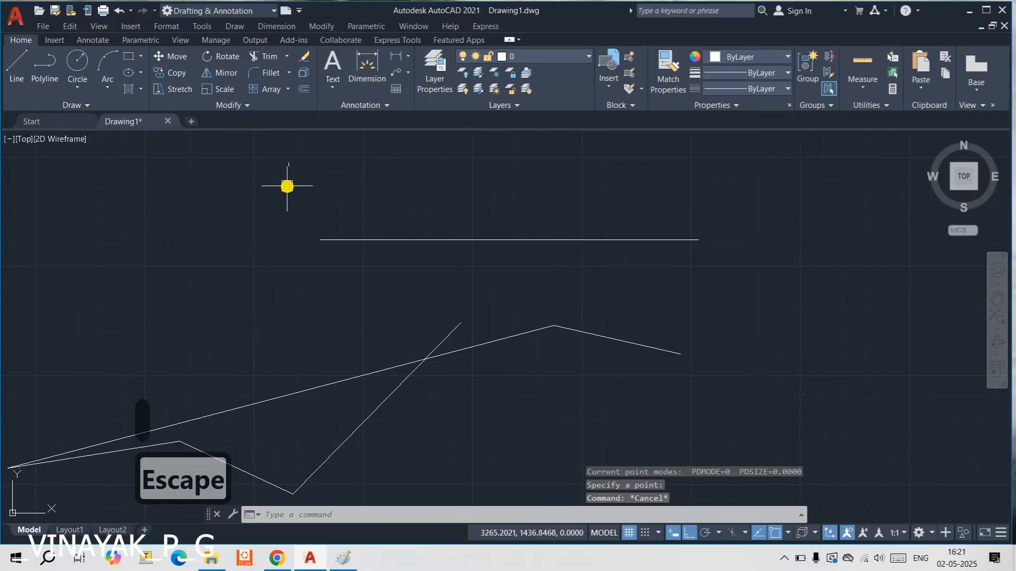
Select the points on the horizontal line with a selection window, examine their locations, and clear the selection
left_click(287, 187)
left_click(595, 279)
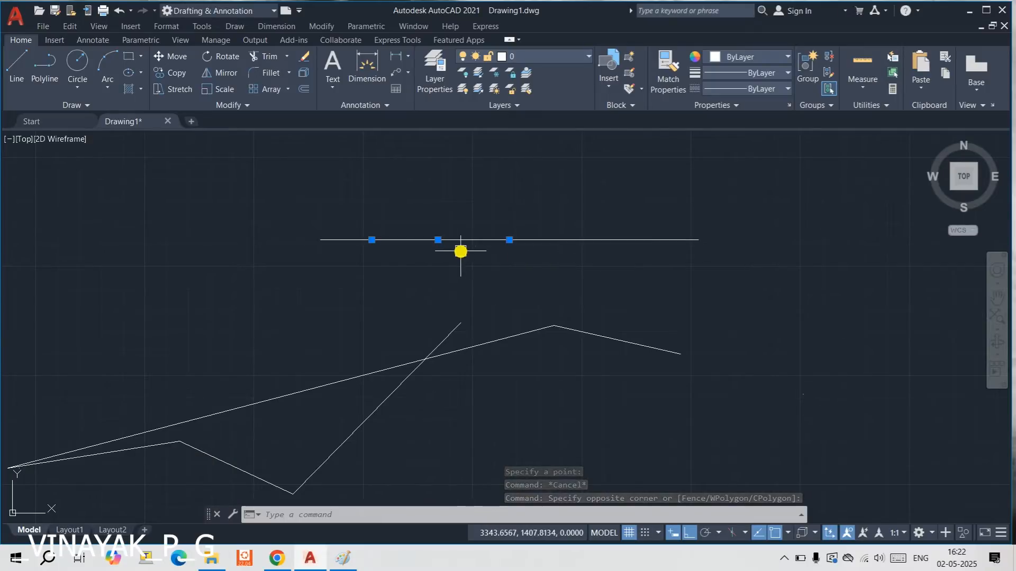
key("Escape")
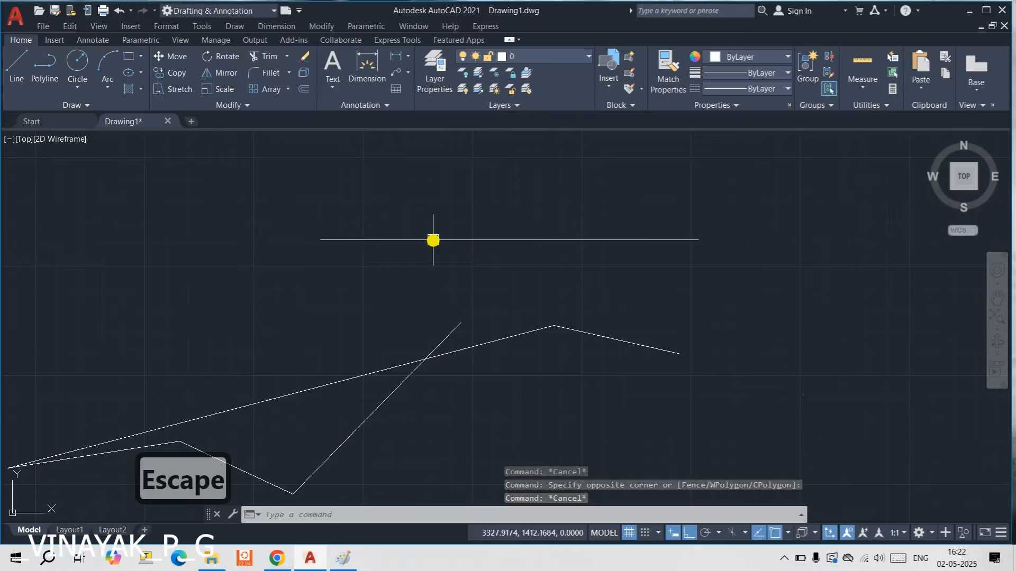
Examine the options in the Lineweight Settings and close them
left_click(166, 26)
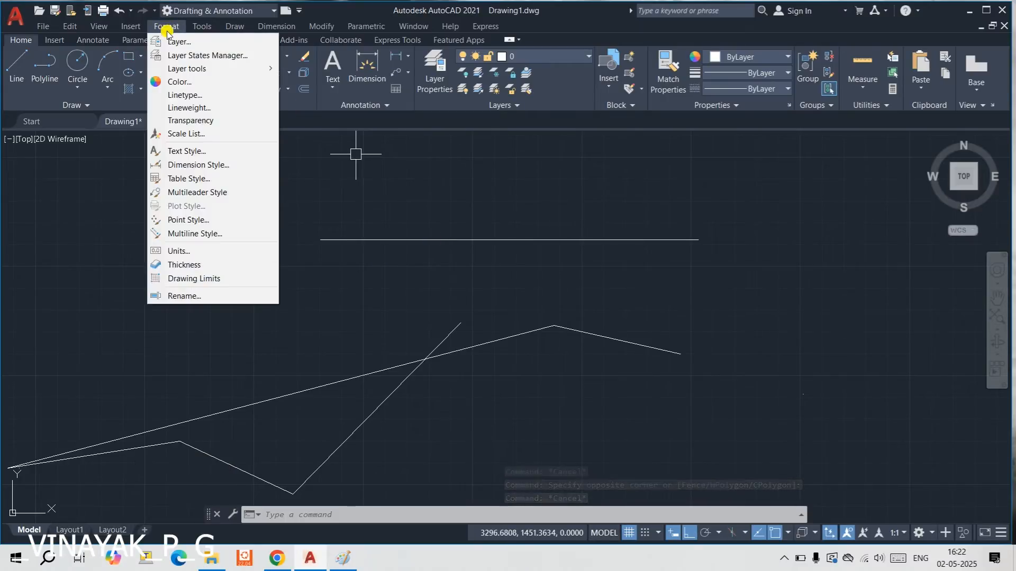
left_click(192, 109)
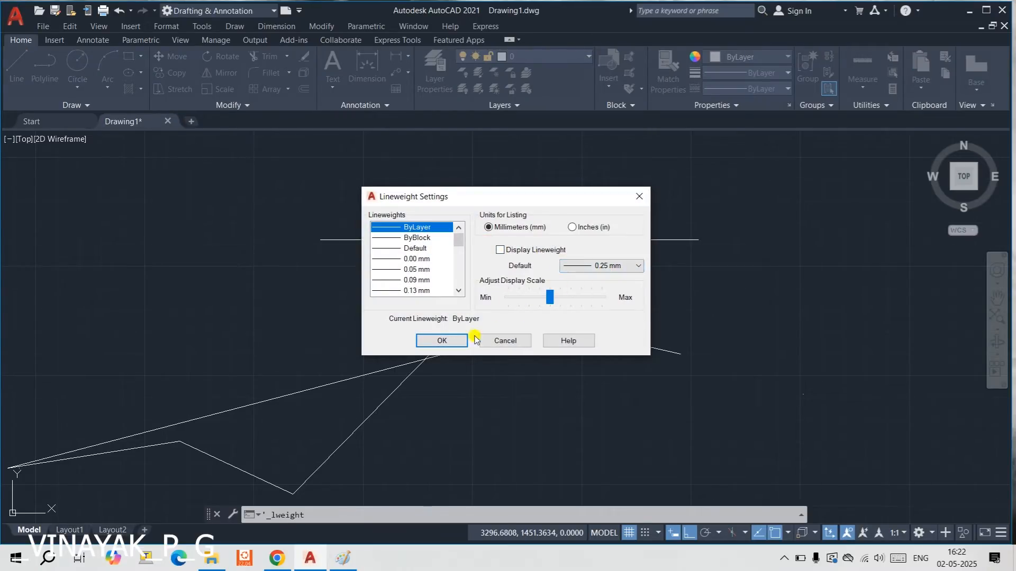
left_click(451, 341)
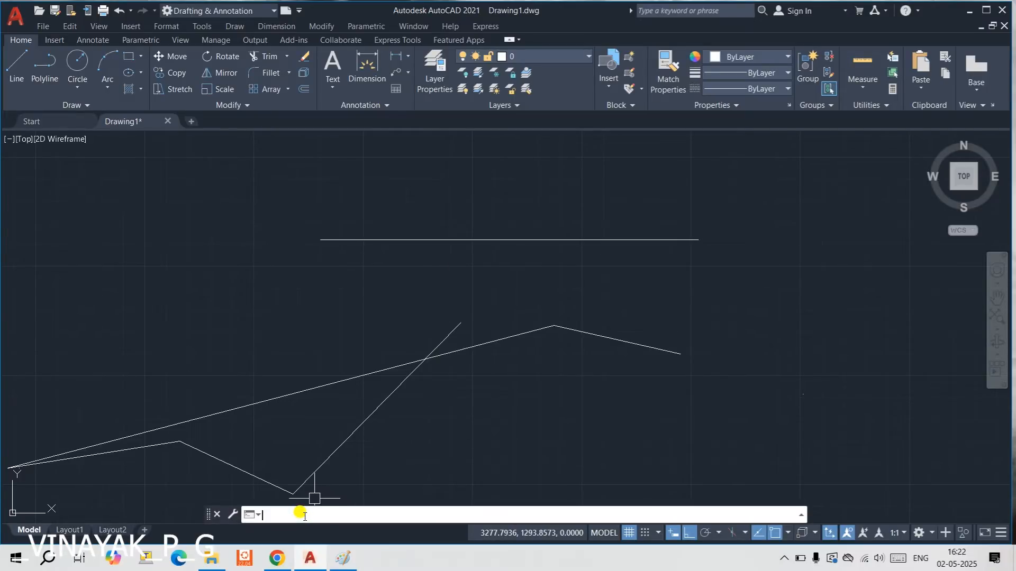
Set the point style to the plain plus sign using the PTYPE command
type("p")
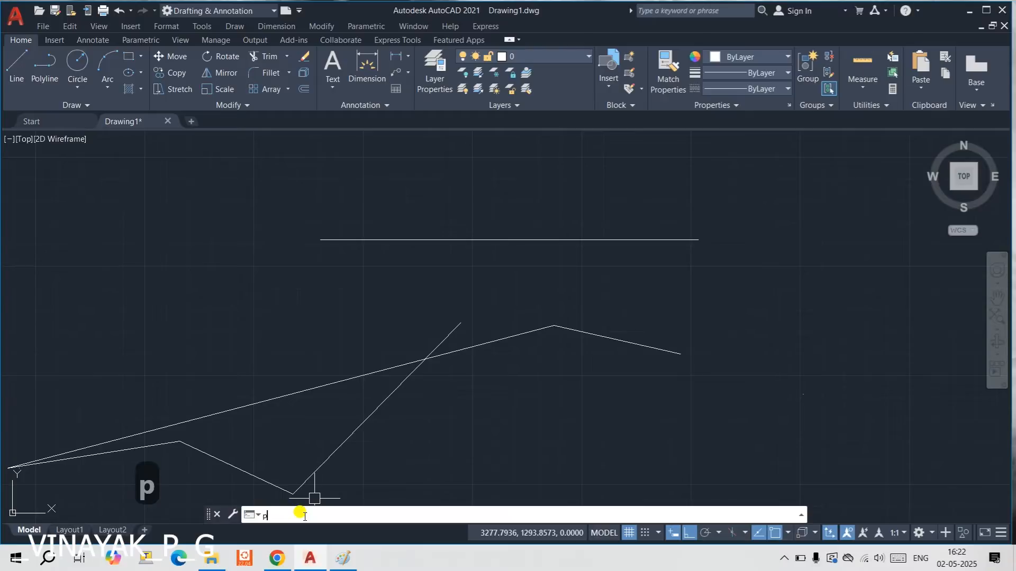
type("t")
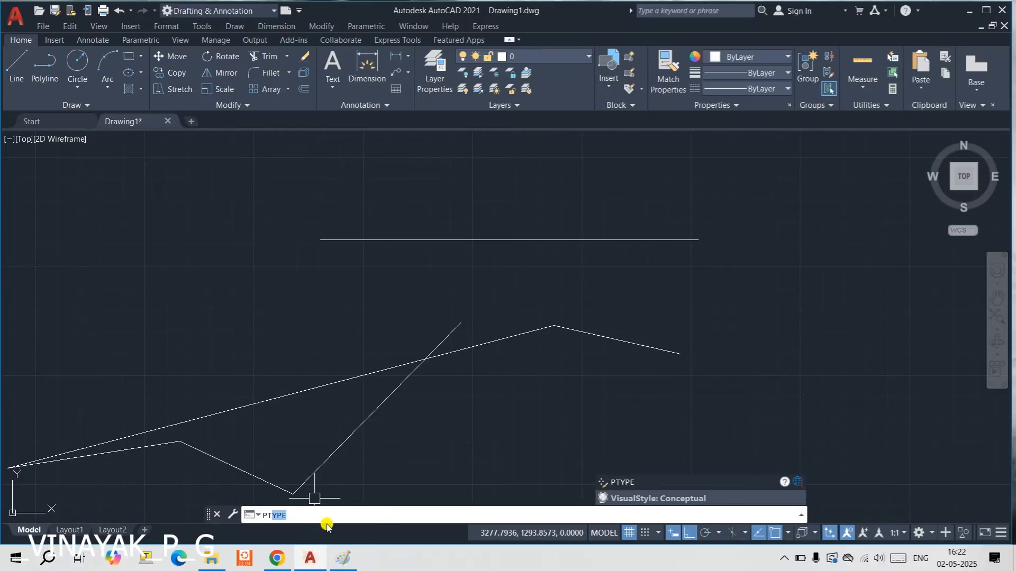
key("Return")
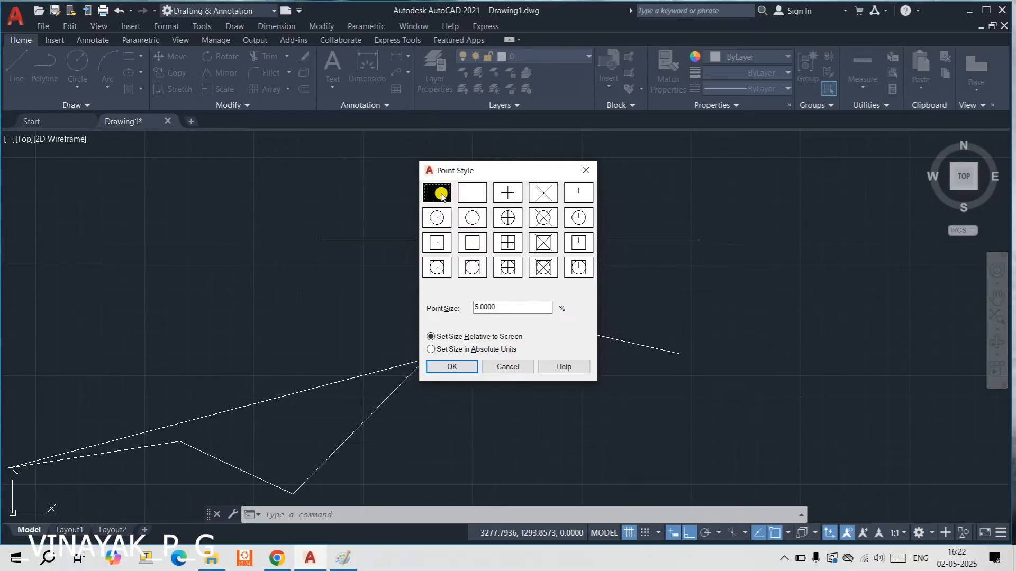
left_click(512, 194)
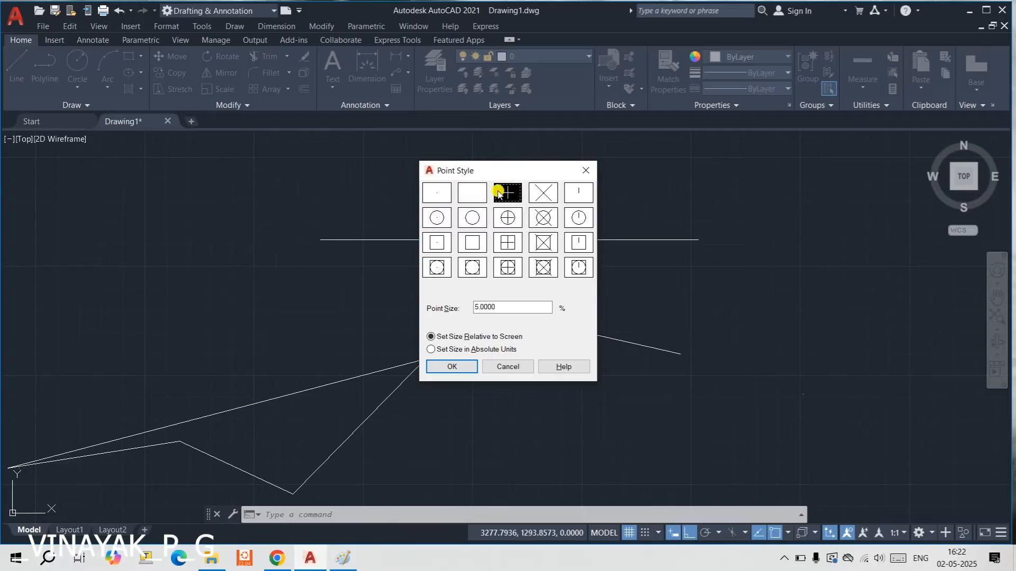
left_click(456, 366)
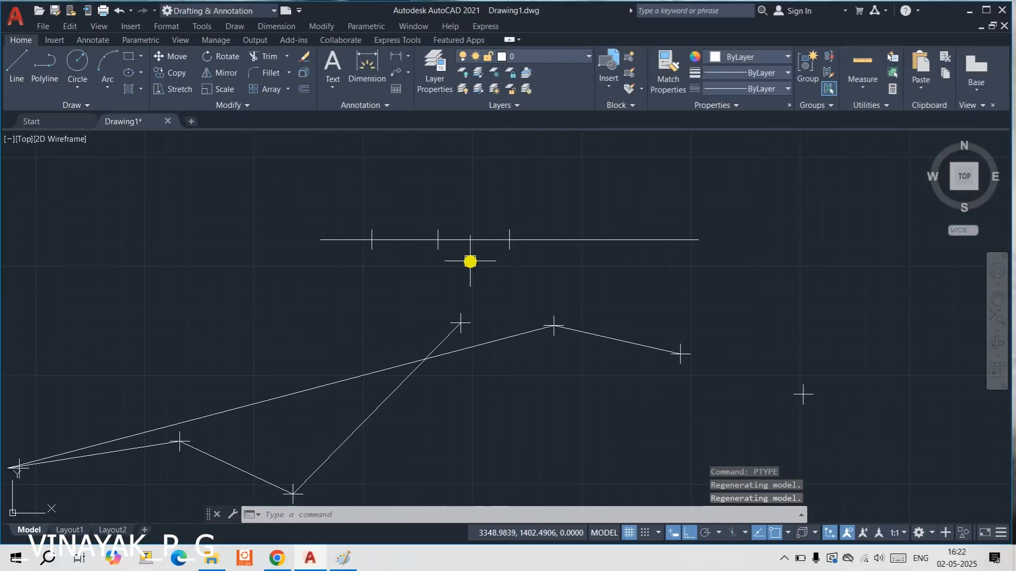
Change the point style to the plus sign enclosed in a circle and a square
scroll(470, 260, "down", 2)
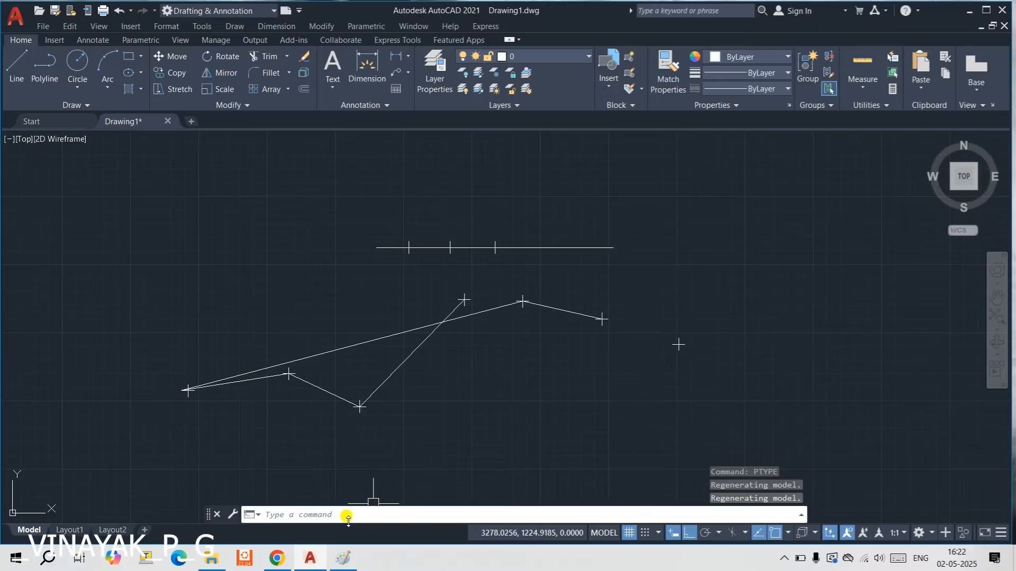
key("Return")
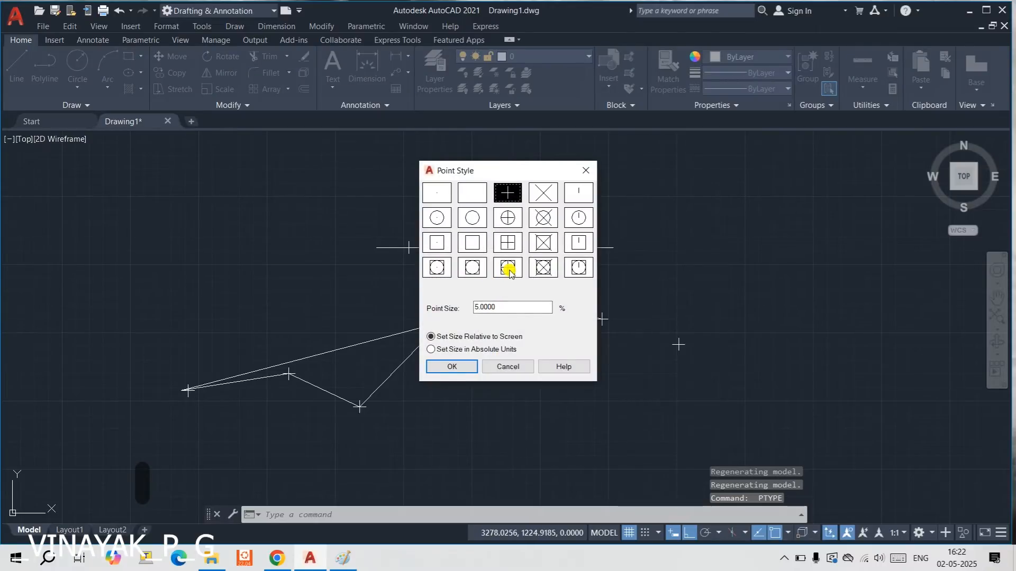
left_click(508, 268)
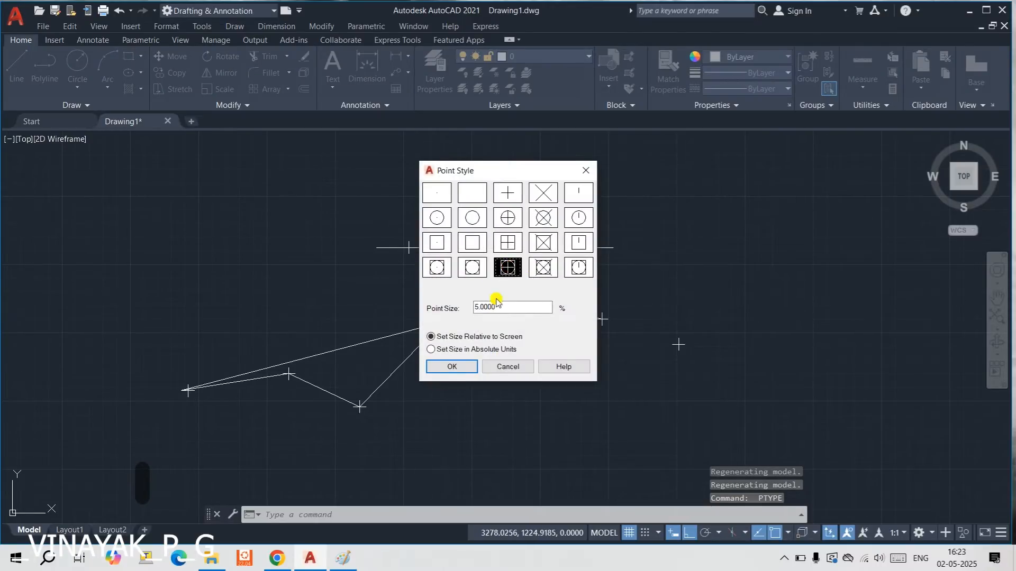
left_click(454, 368)
Draw a line, with Ortho mode turned off, from the leftmost point on the horizontal line to the upper middle point, about 56 units long
scroll(424, 262, "up", 2)
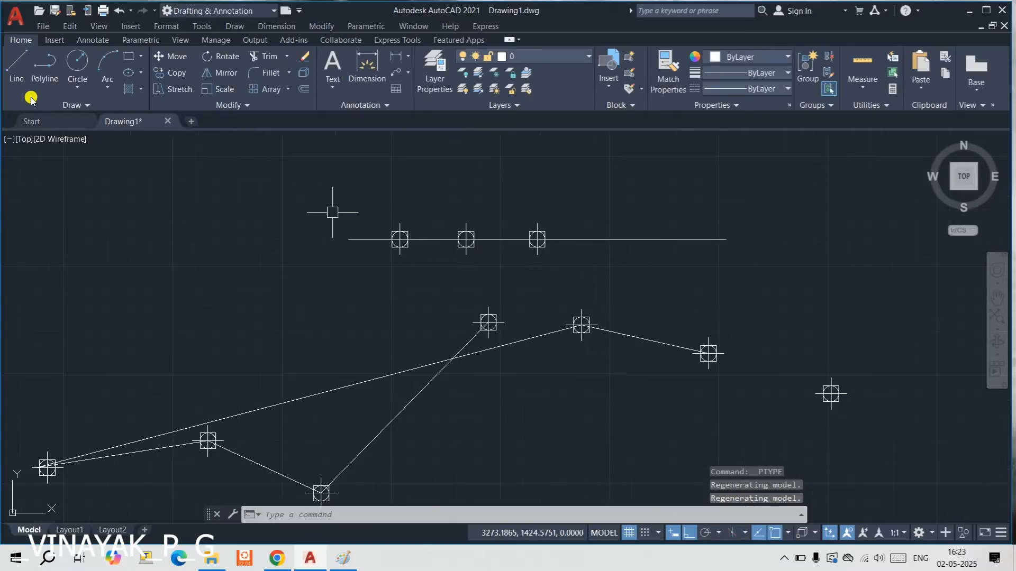
left_click(17, 66)
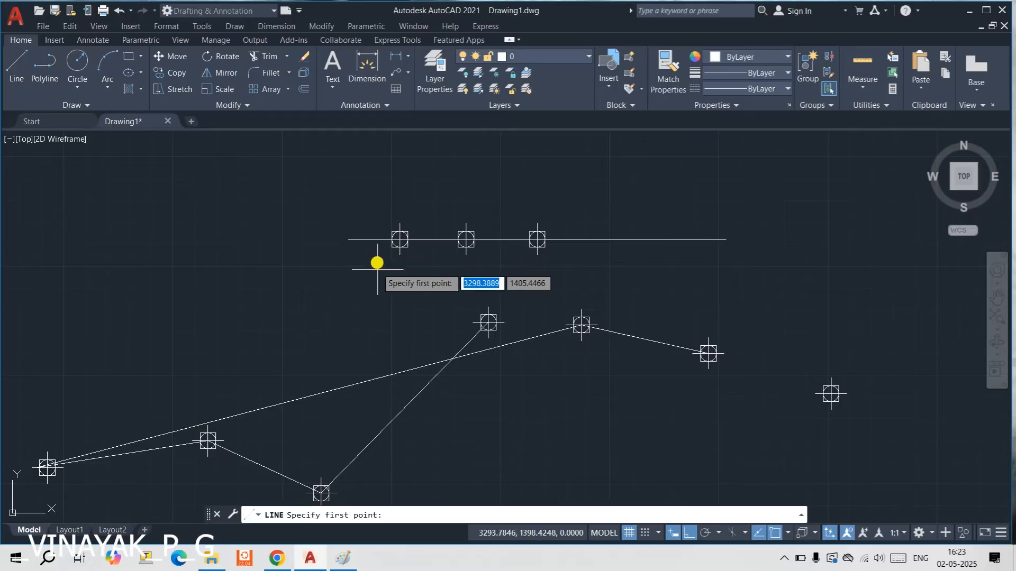
left_click(400, 239)
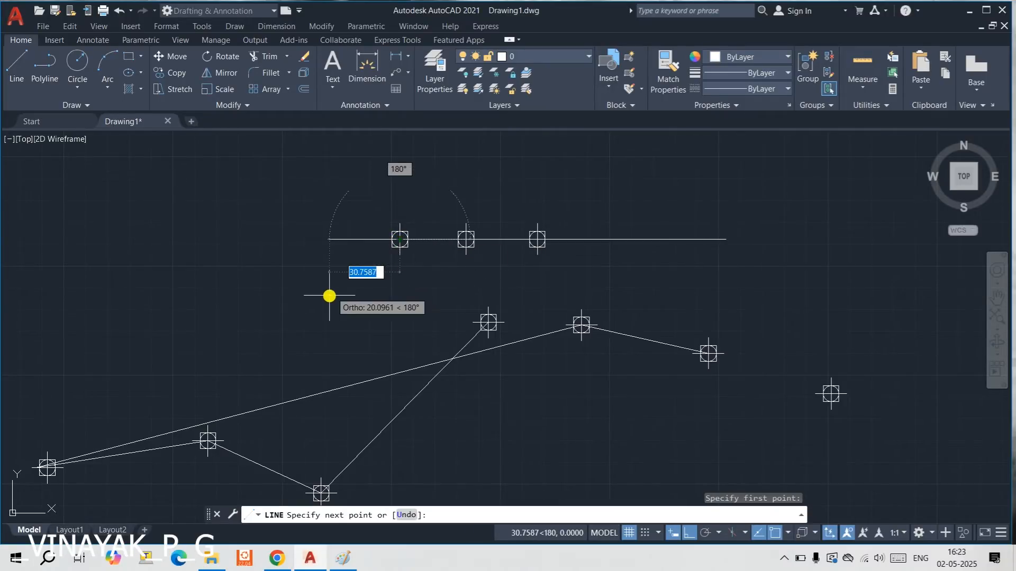
left_click(693, 533)
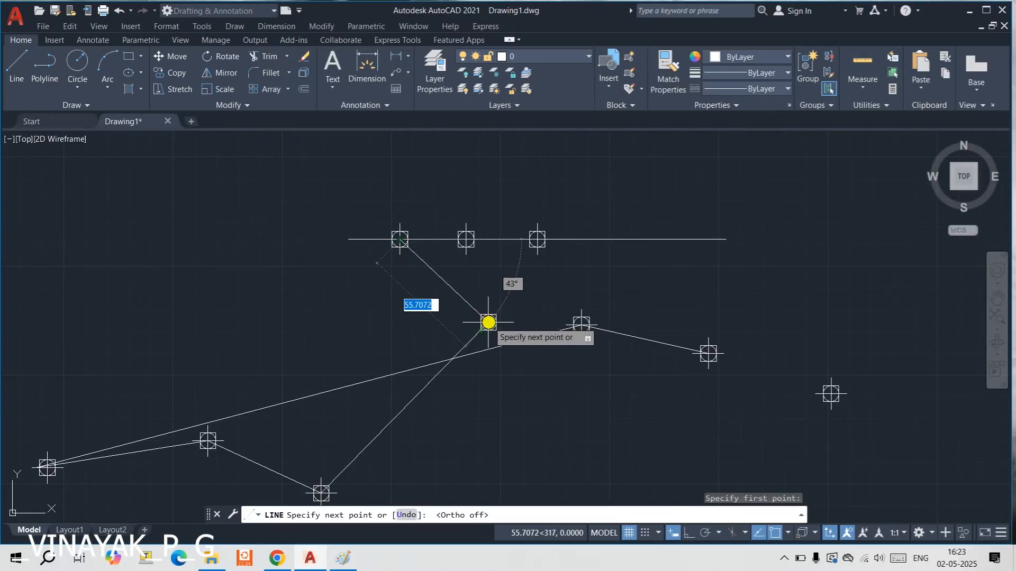
left_click(488, 322)
key("Escape")
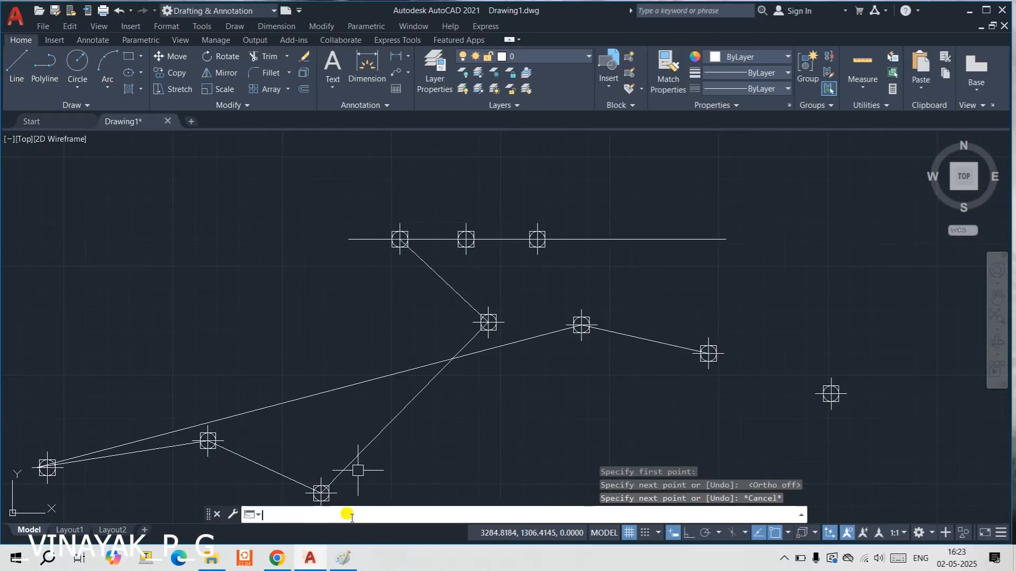
Review the Point Style size options against the sizing notes in Paint, and accept a 5% size relative to screen
type("pt")
key("Return")
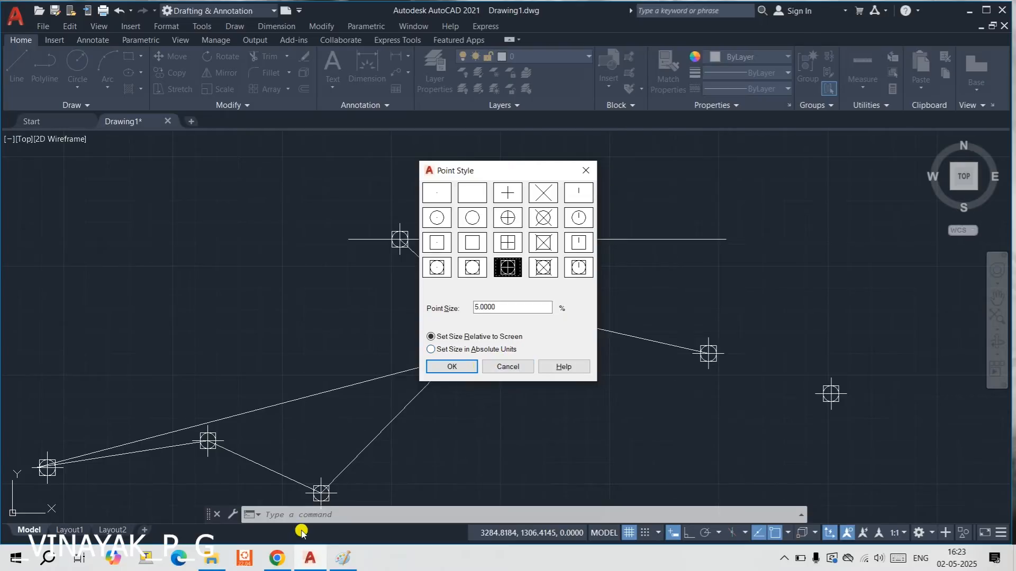
left_click(344, 558)
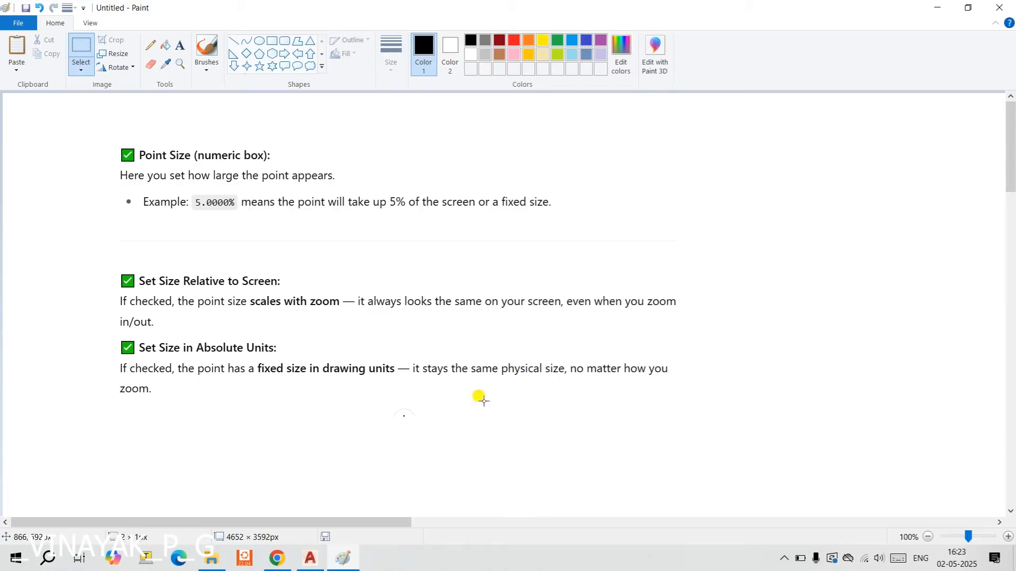
left_click(313, 559)
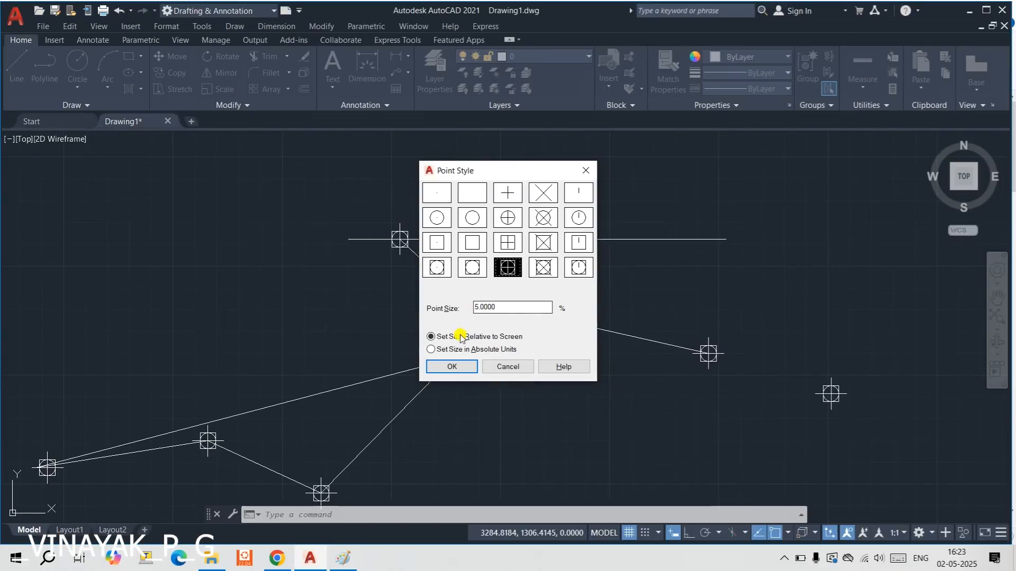
left_click(453, 367)
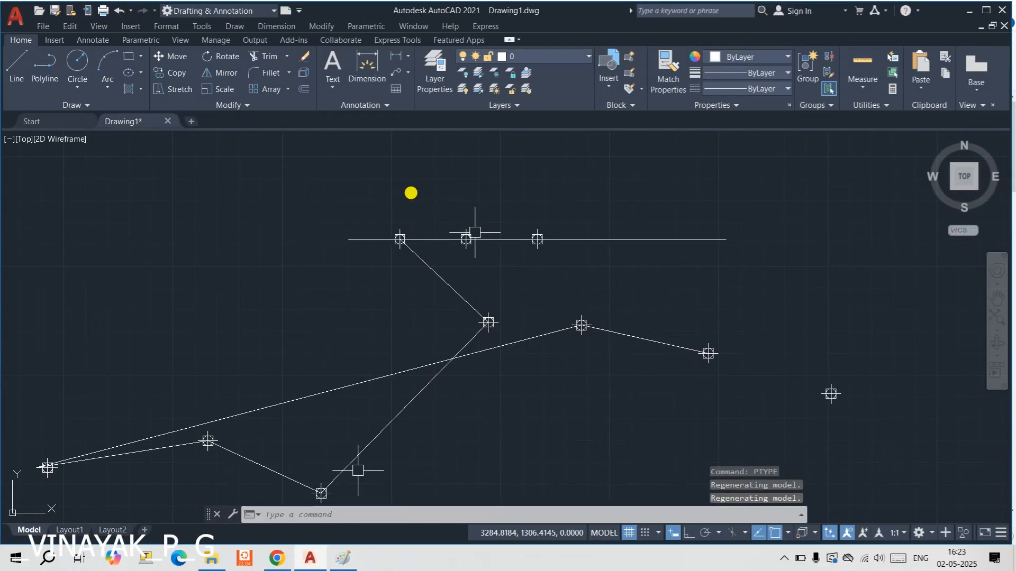
Regenerate the model with REGEN to rescale the point symbols to the current view
scroll(430, 290, "down", 8)
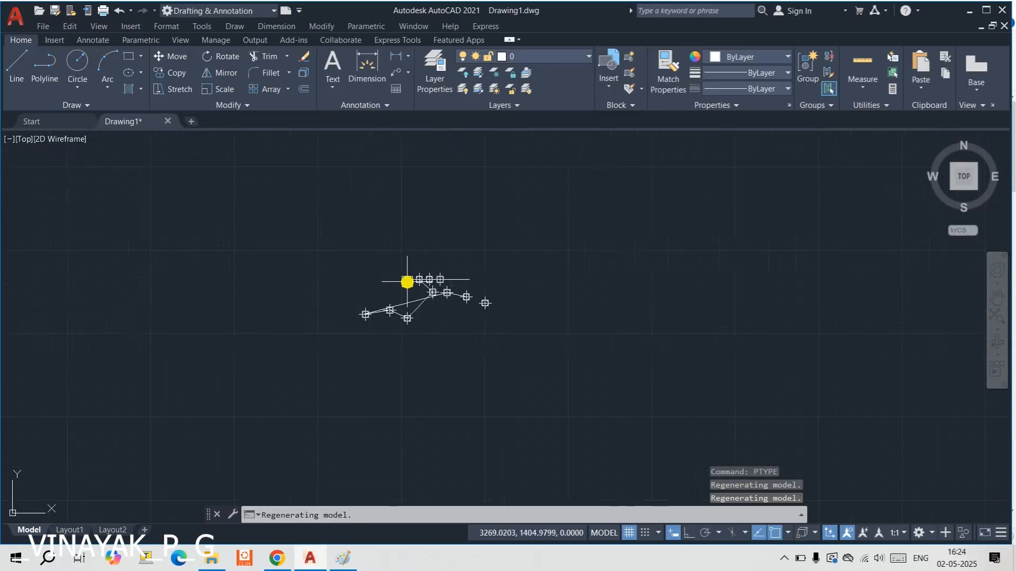
scroll(407, 282, "down", 6)
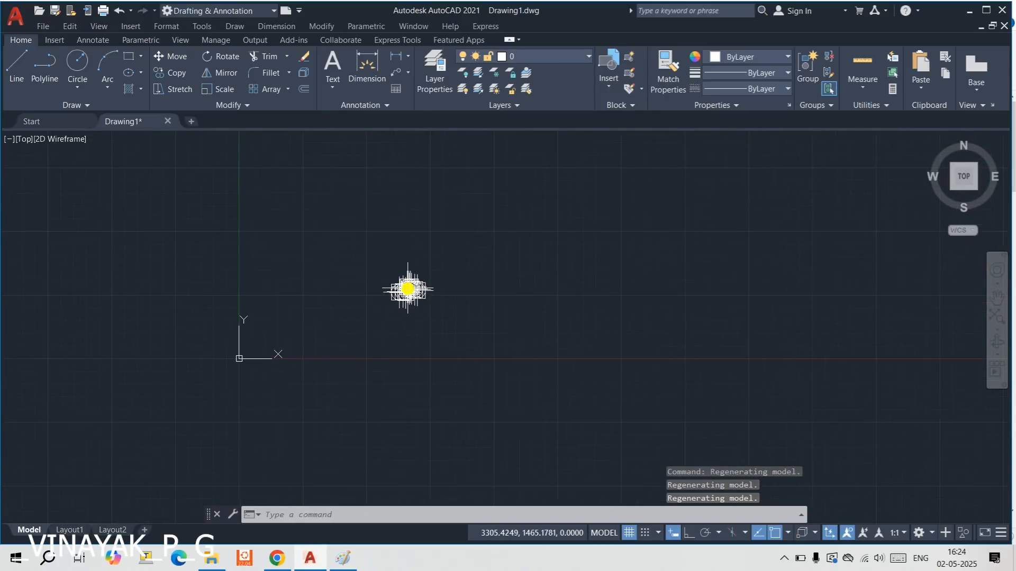
scroll(407, 289, "up", 10)
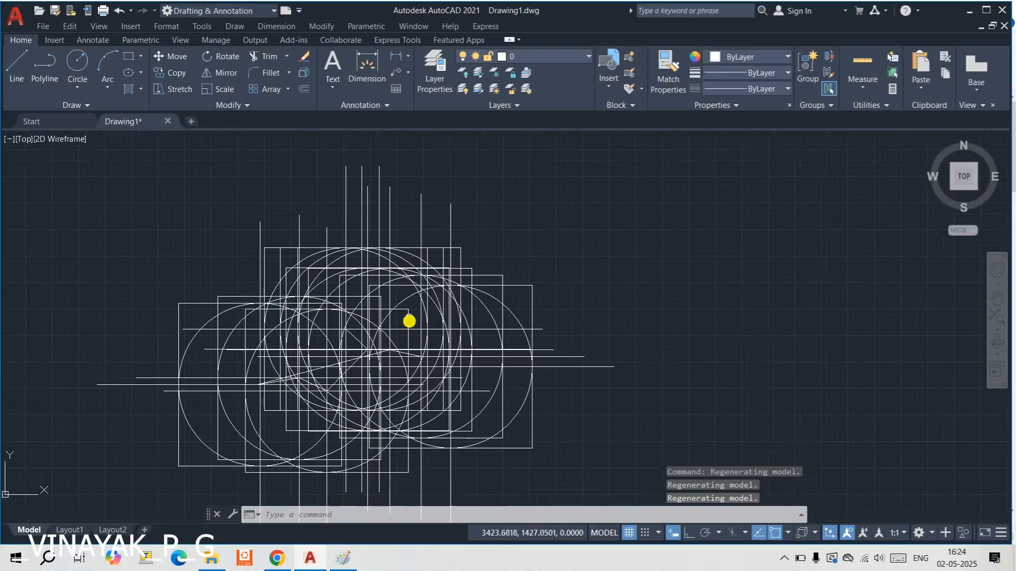
scroll(409, 321, "down", 4)
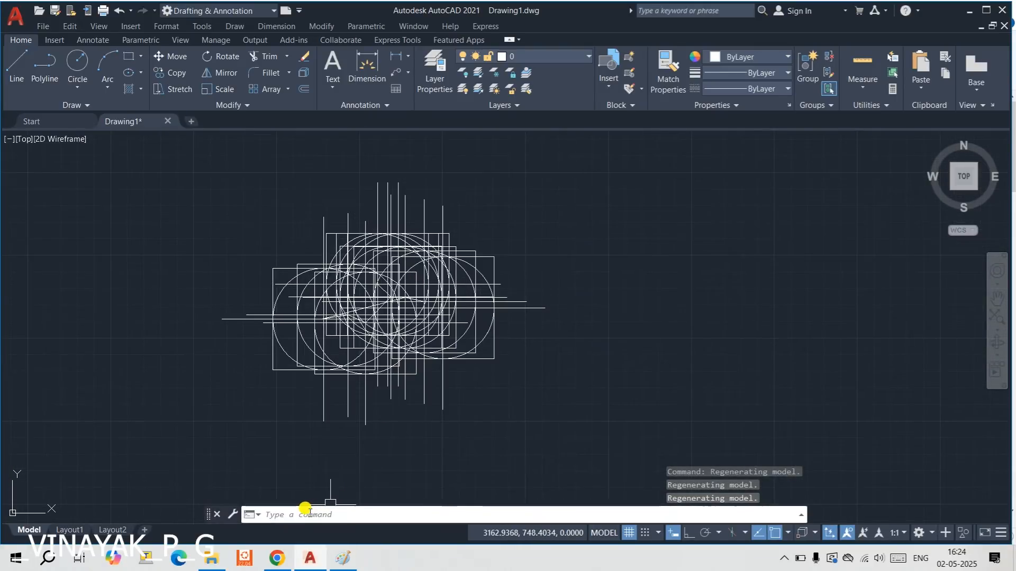
left_click(288, 516)
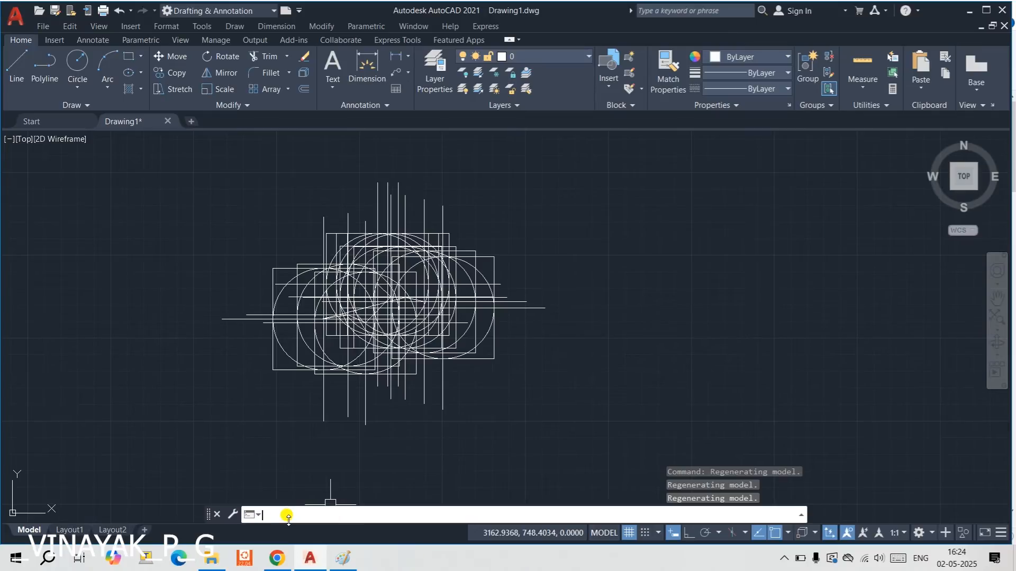
type("re")
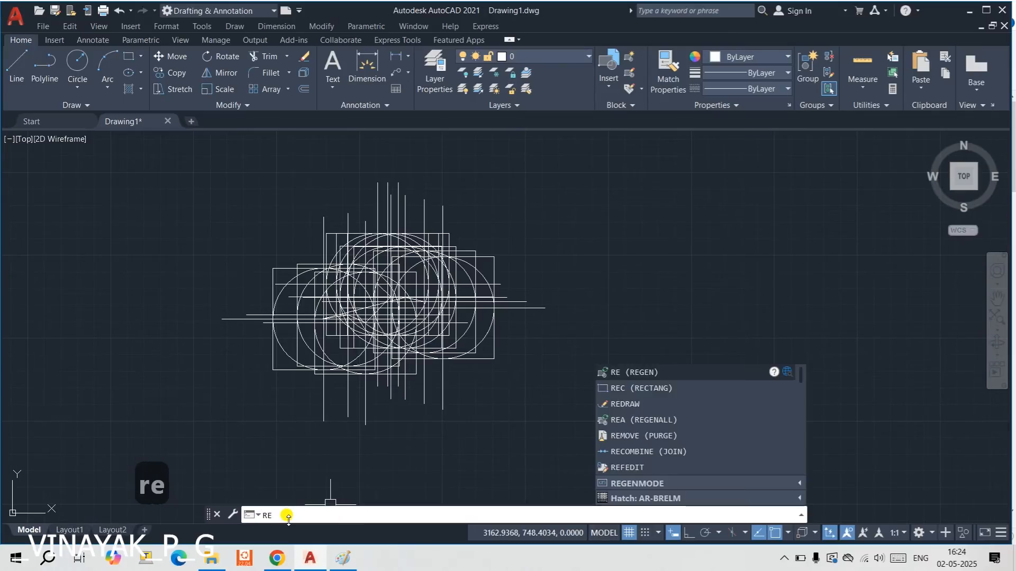
key("Return")
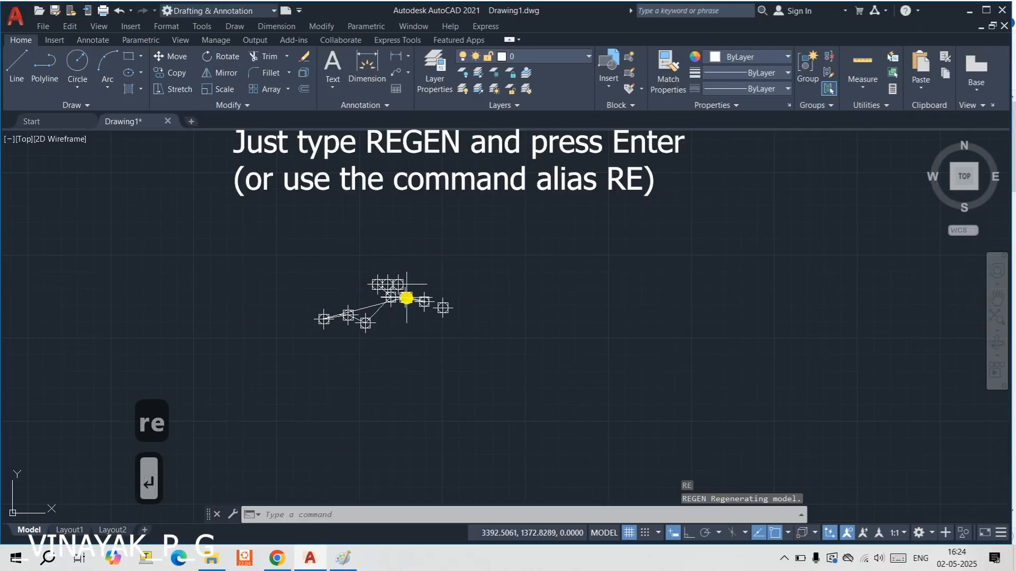
Regenerate the model with the RE alias to rescale the enlarged point symbols
scroll(377, 316, "up", 4)
scroll(379, 315, "up", 2)
scroll(479, 259, "up", 4)
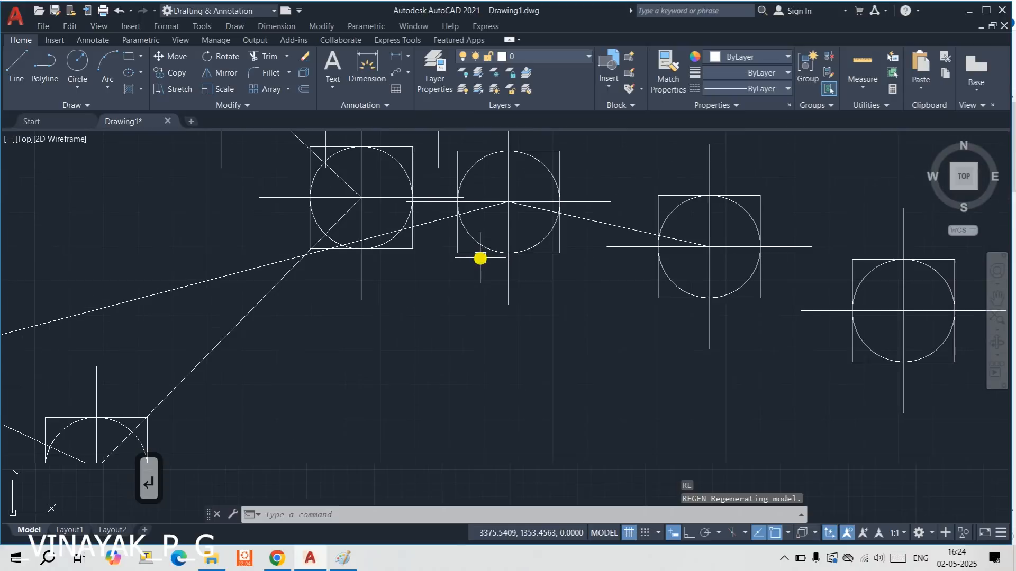
middle_click_drag(479, 259, 438, 325)
scroll(438, 326, "down", 2)
left_click(312, 515)
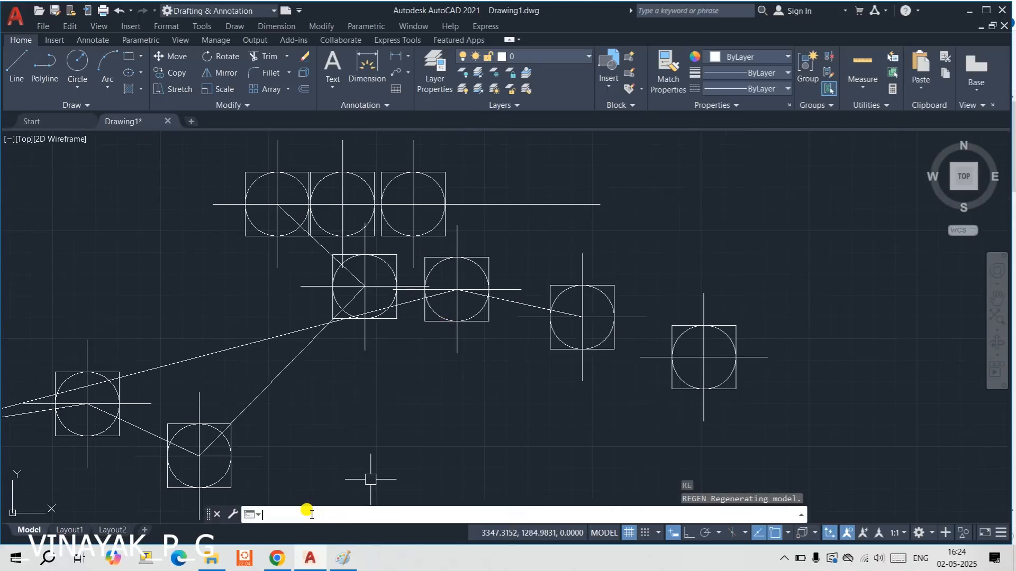
type("re")
key("Return")
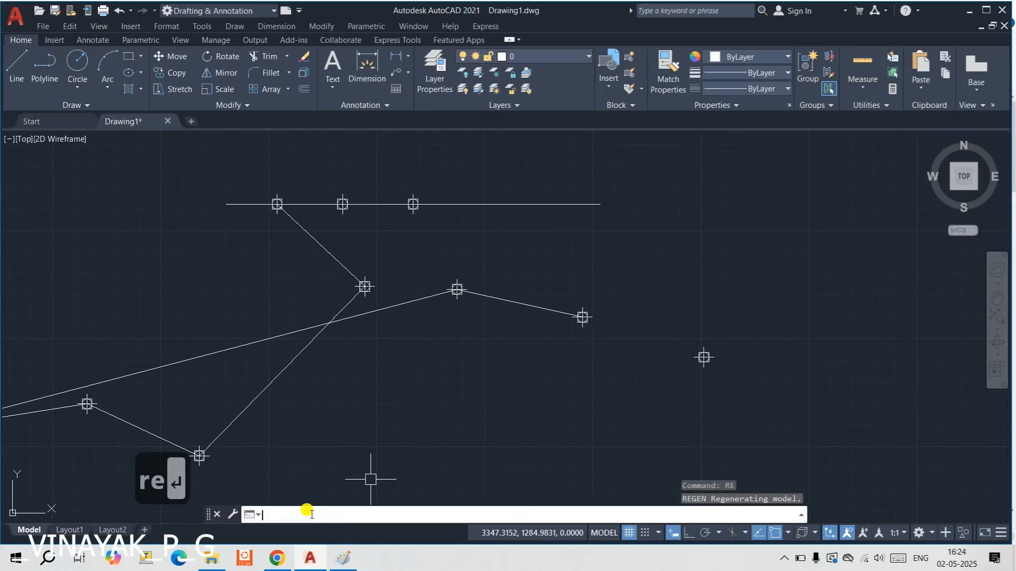
Regenerate the model again to match the point symbols to a closer view of the middle points
scroll(372, 371, "up", 4)
middle_click_drag(508, 272, 386, 363)
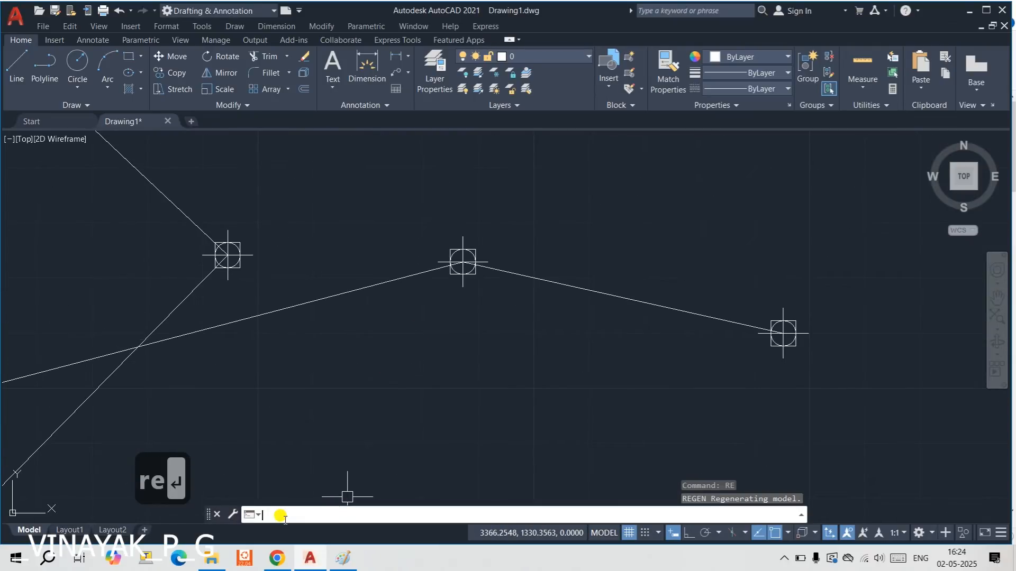
type("re")
key("Return")
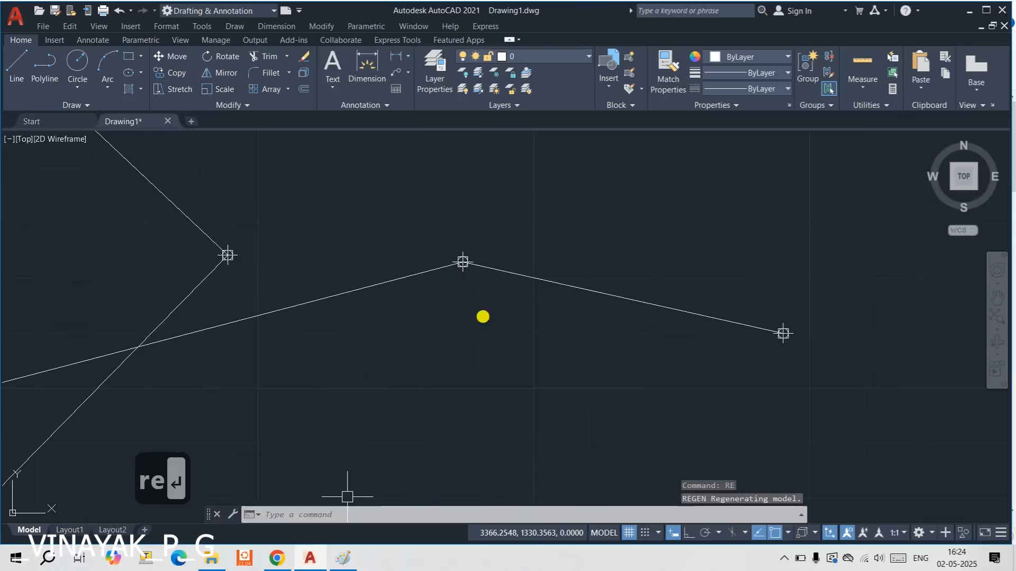
Change the point size setting to absolute units with a size of 5 units
scroll(446, 277, "up", 2)
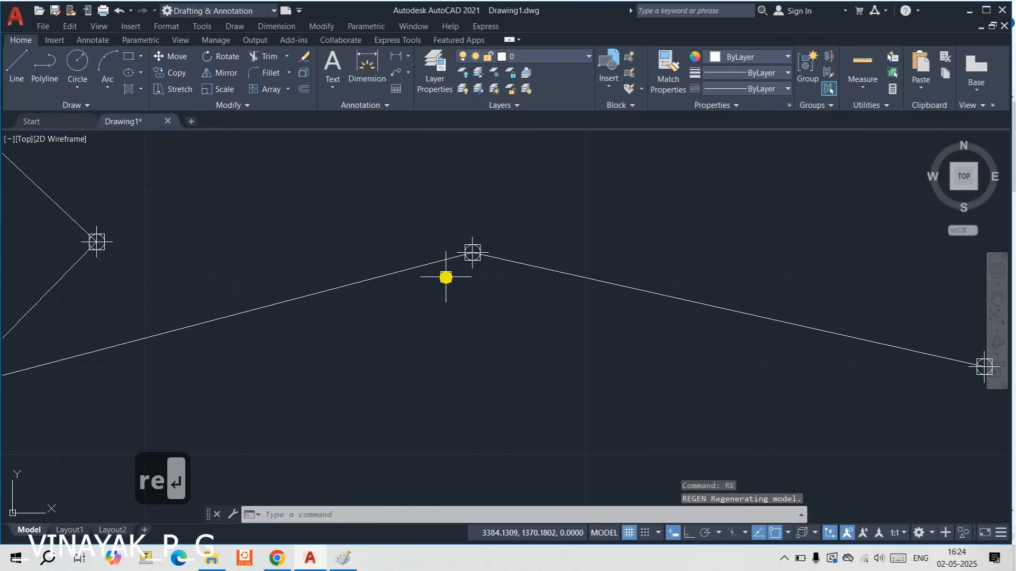
scroll(446, 277, "down", 2)
scroll(444, 281, "down", 4)
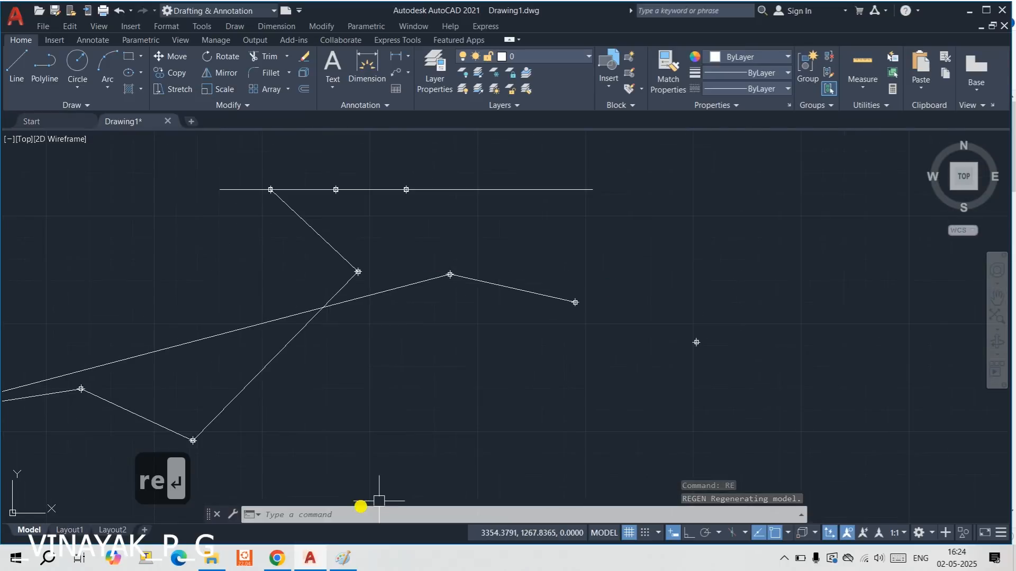
type("pt")
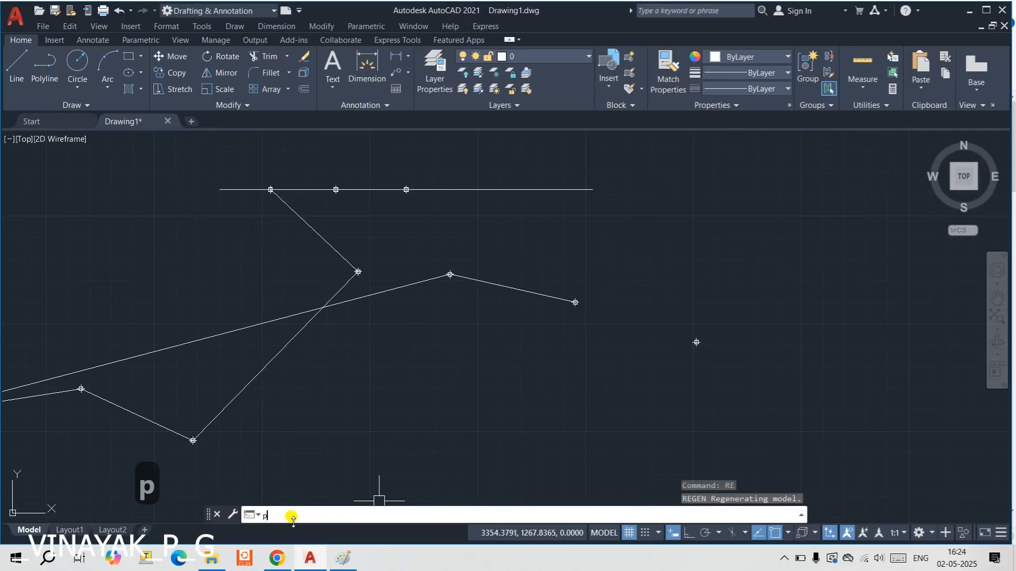
key("Return")
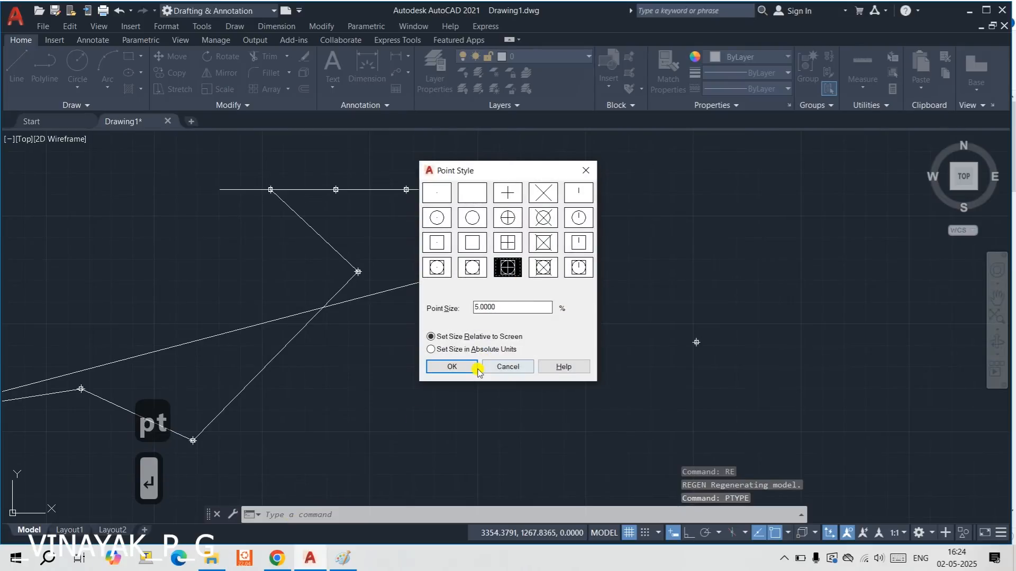
left_click(432, 350)
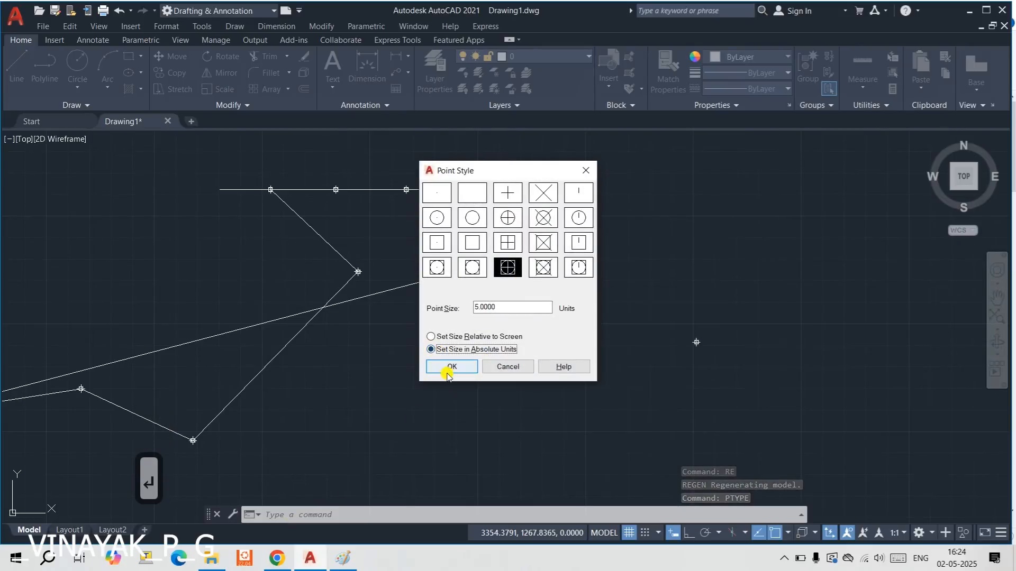
left_click(453, 366)
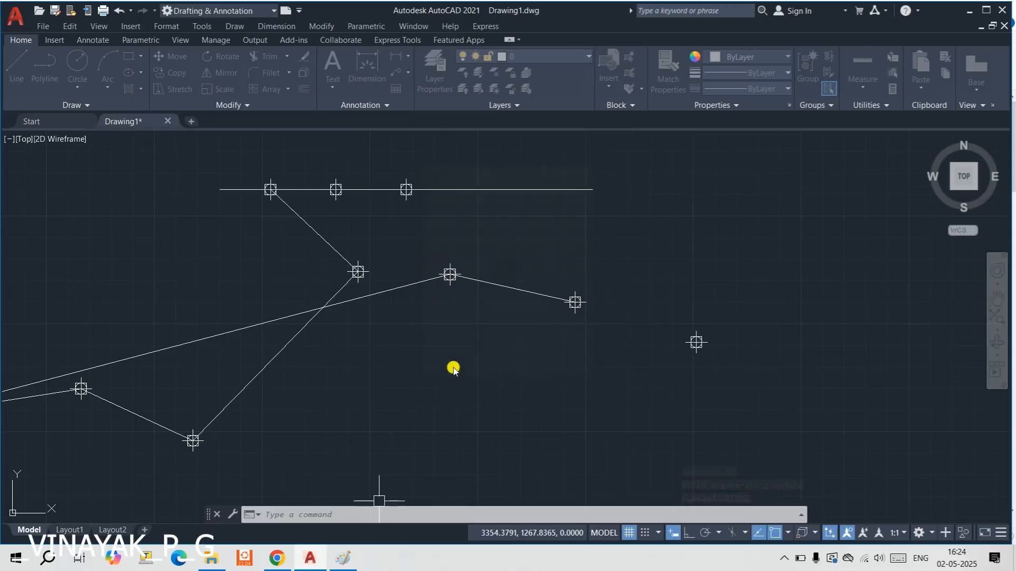
Examine how the point symbols set in absolute units scale relative to the lines at different zoom levels
scroll(374, 296, "down", 4)
scroll(370, 301, "down", 5)
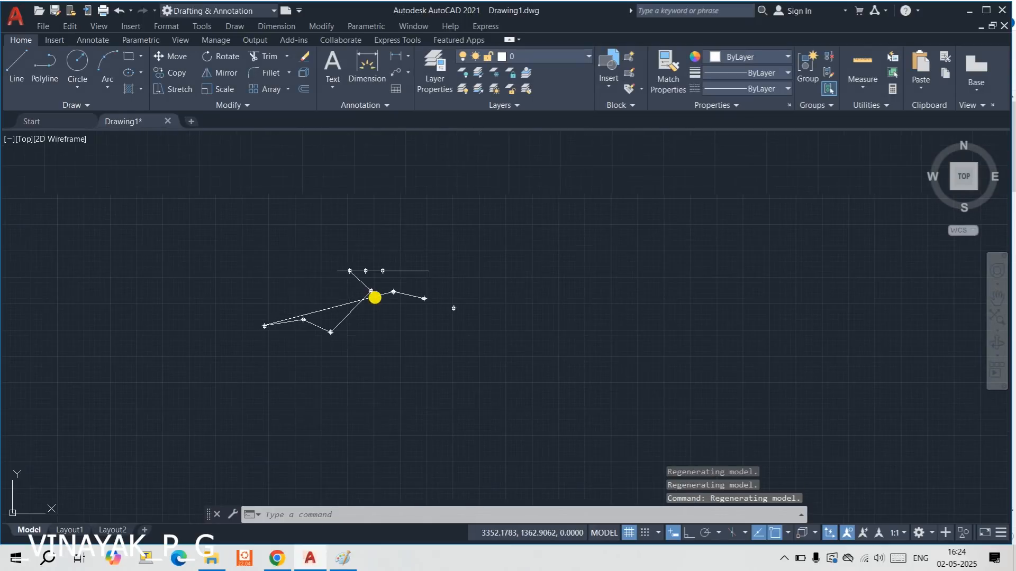
scroll(365, 302, "up", 8)
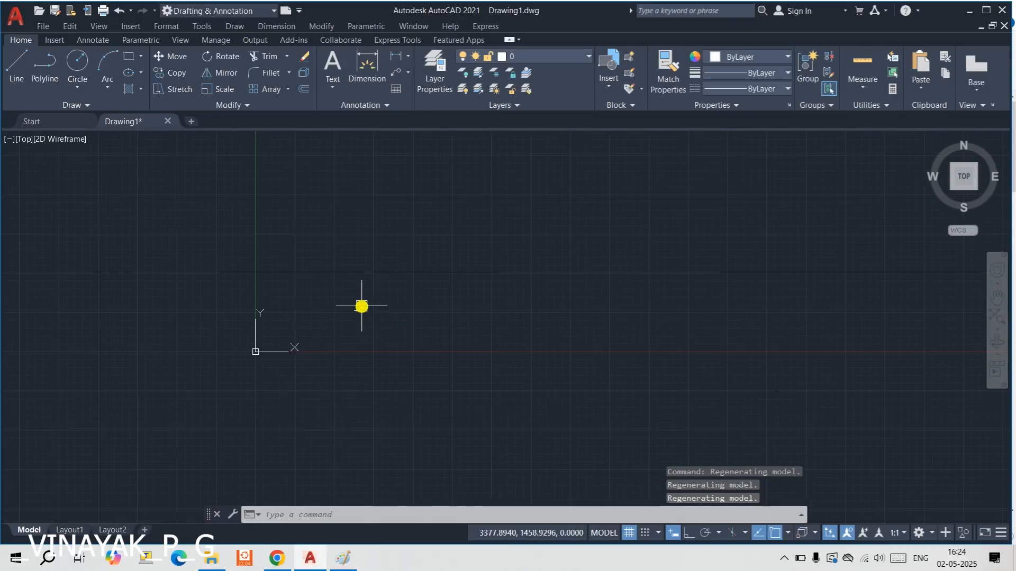
scroll(374, 275, "down", 4)
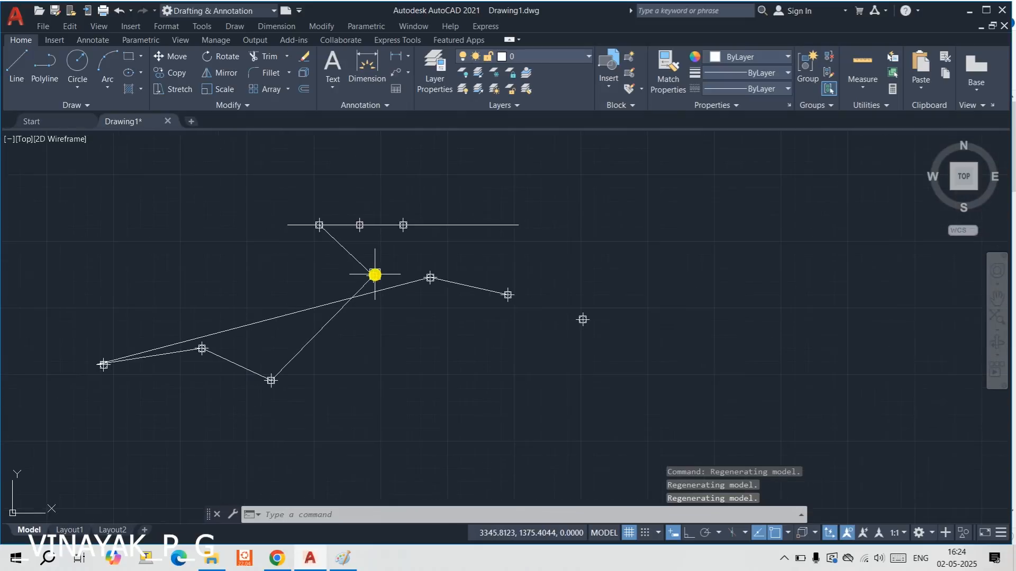
scroll(370, 277, "up", 4)
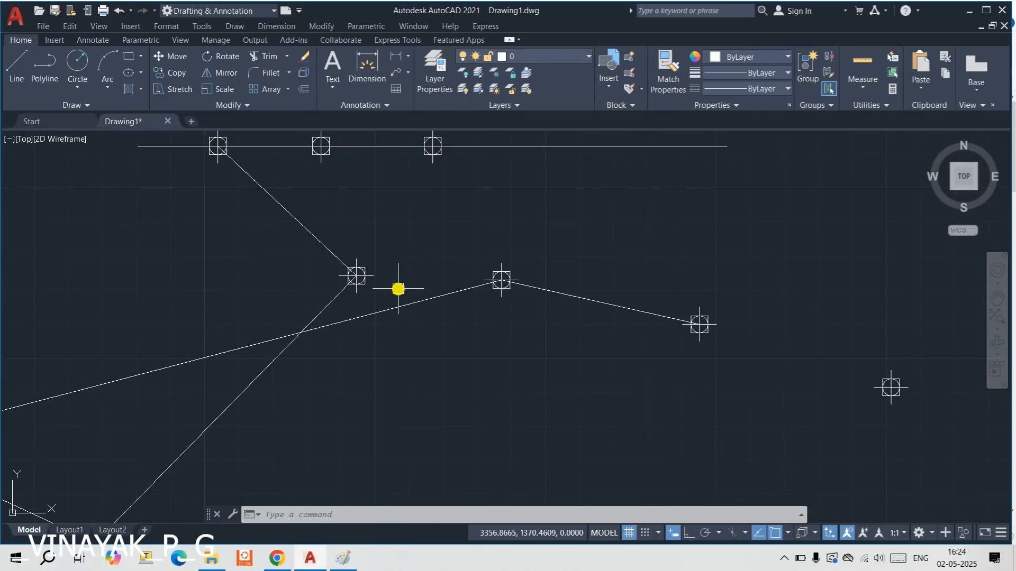
scroll(398, 289, "down", 2)
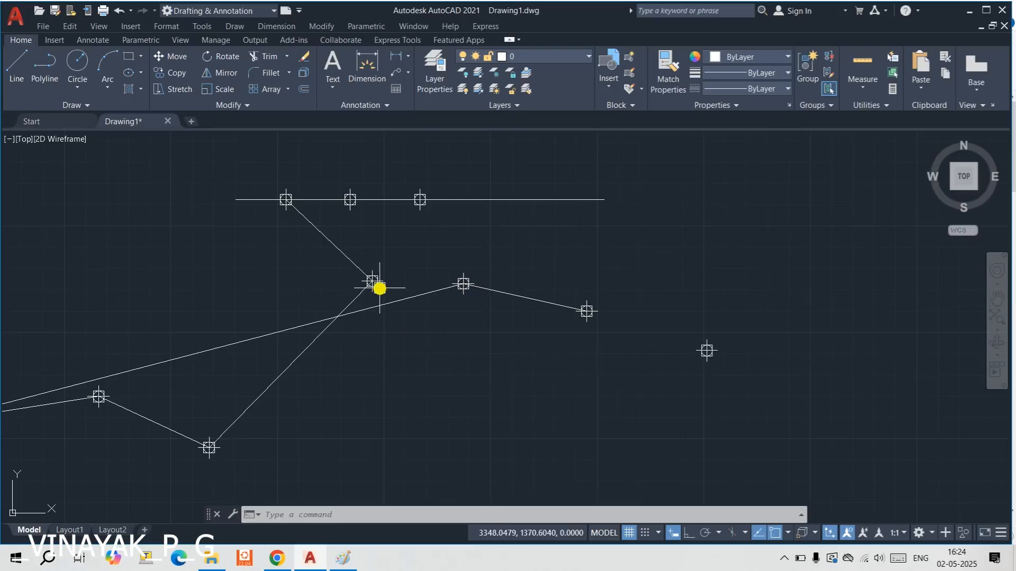
scroll(379, 287, "up", 4)
scroll(394, 248, "down", 4)
scroll(401, 264, "down", 8)
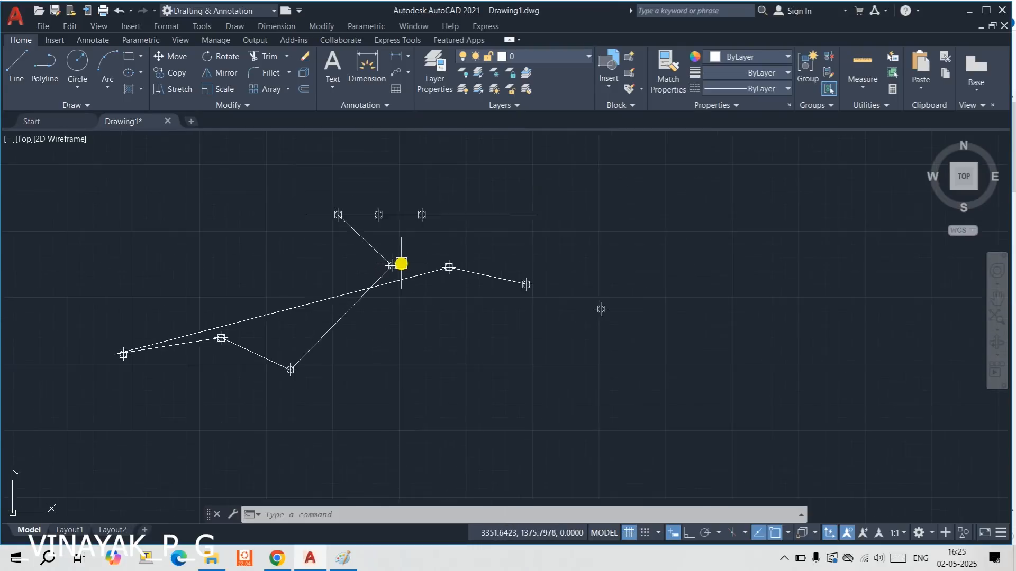
scroll(402, 263, "up", 4)
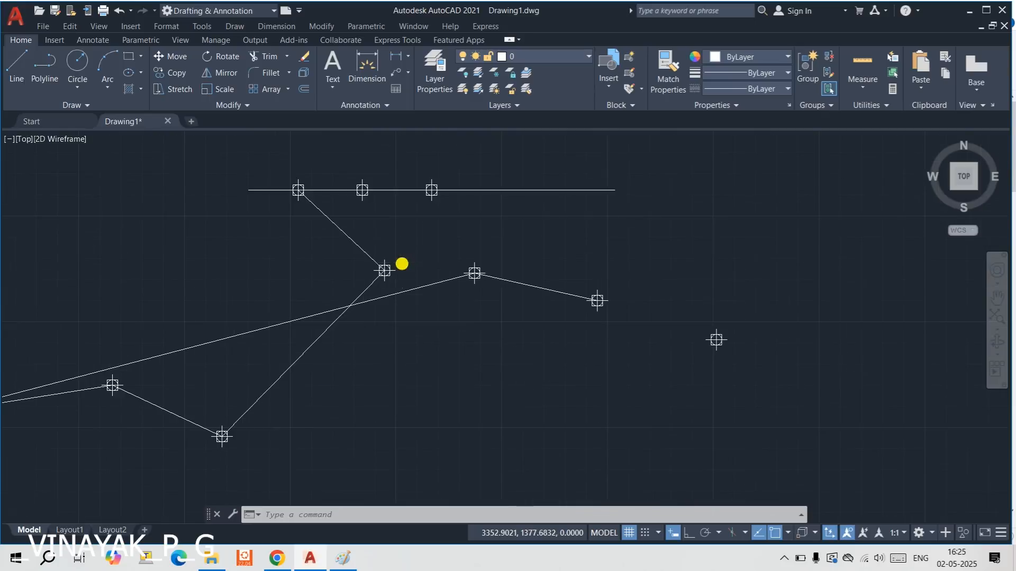
scroll(402, 263, "down", 8)
scroll(402, 264, "up", 4)
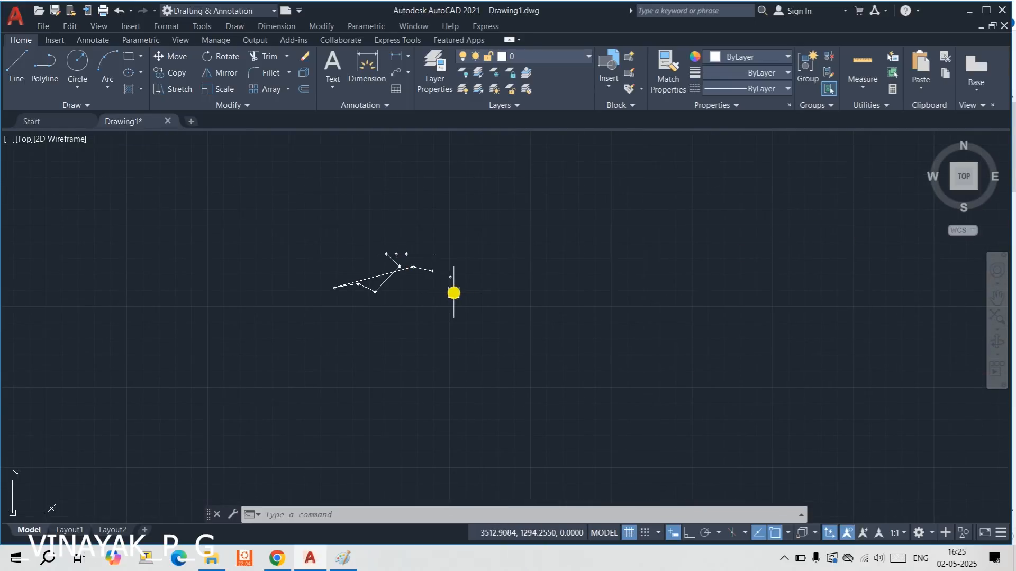
scroll(347, 259, "up", 4)
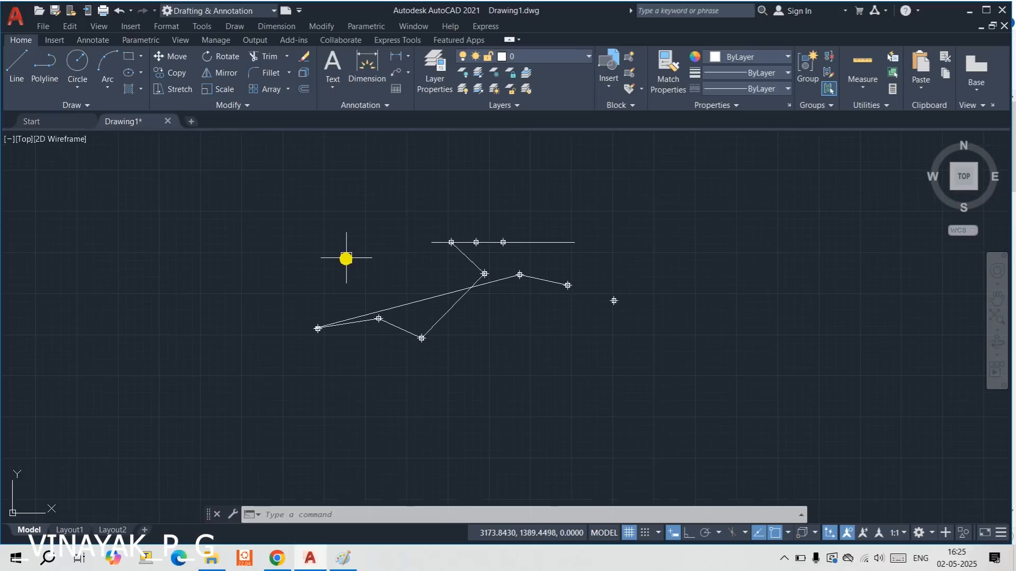
middle_click_drag(488, 268, 370, 275)
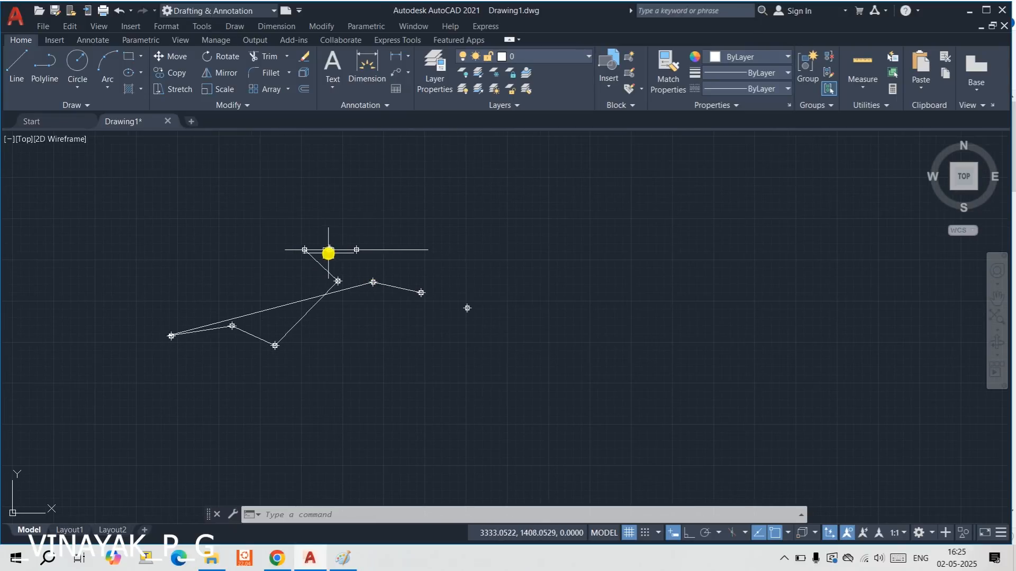
scroll(342, 255, "up", 2)
scroll(342, 254, "up", 2)
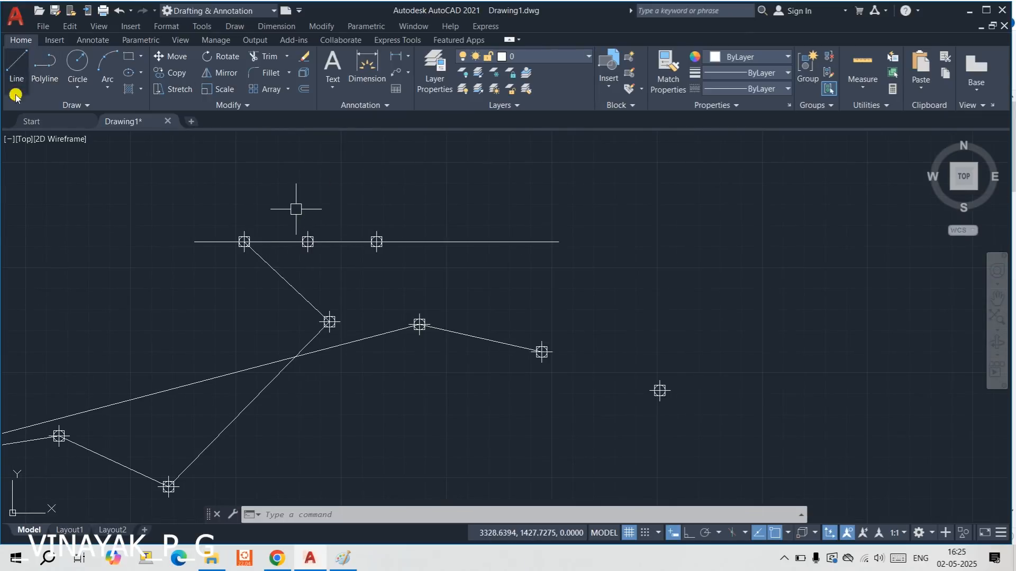
Draw a line from a free location above the horizontal line down to the middle point on that line
left_click(18, 71)
mouse_move(430, 284)
middle_mouse_down()
mouse_move(411, 306)
mouse_move(408, 351)
middle_mouse_up()
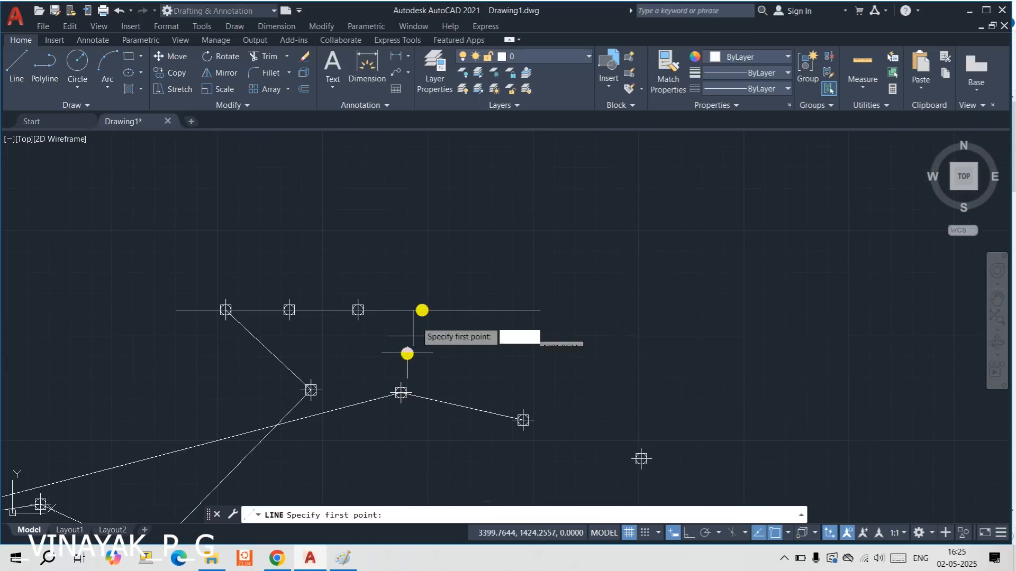
left_click(478, 193)
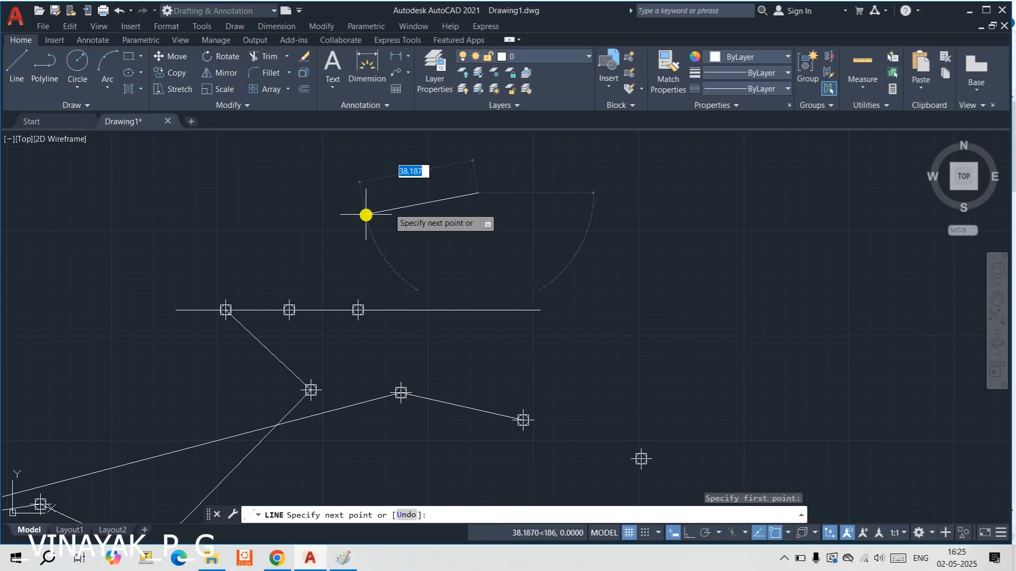
left_click(285, 315)
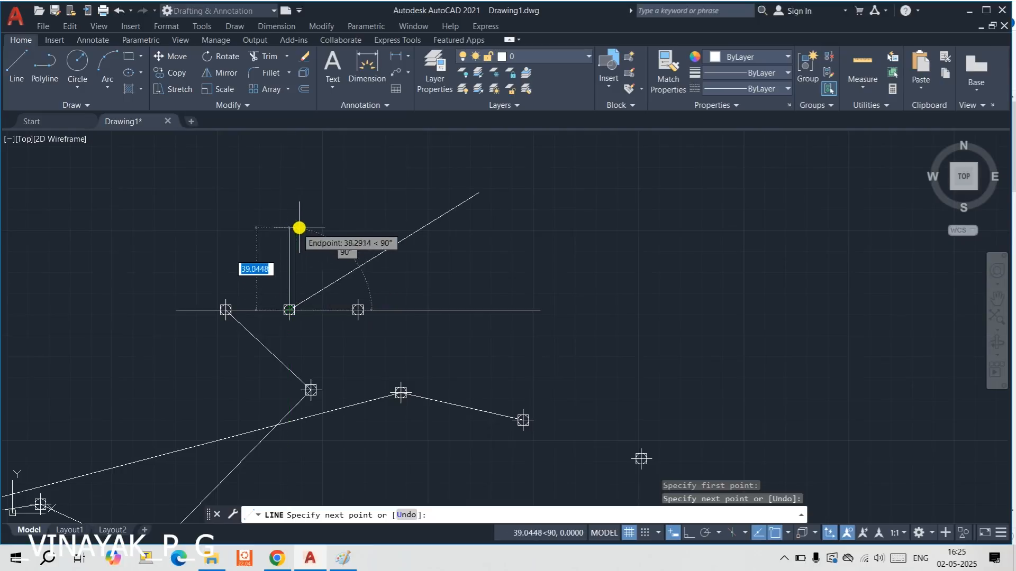
key("Escape")
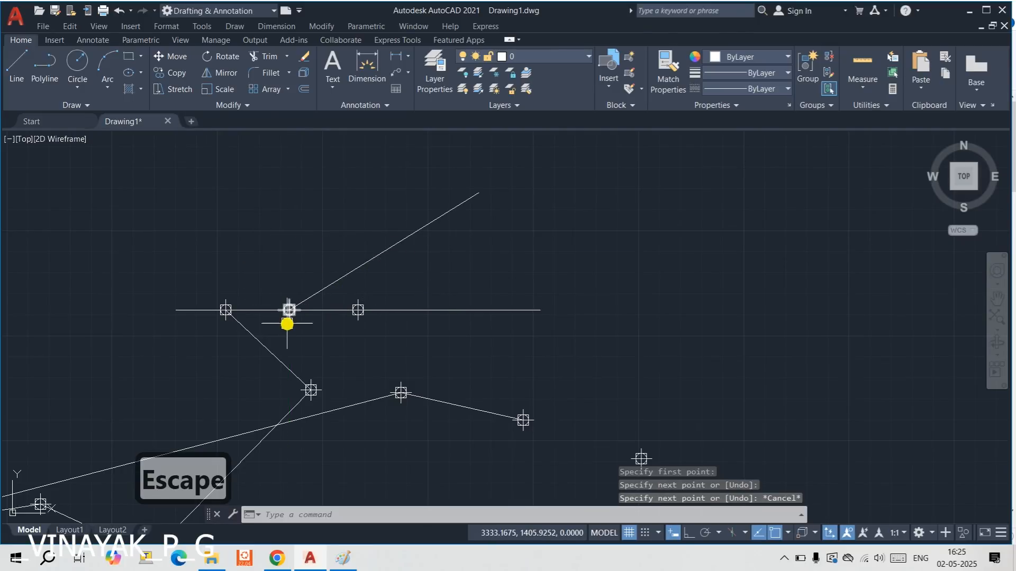
scroll(324, 303, "up", 2)
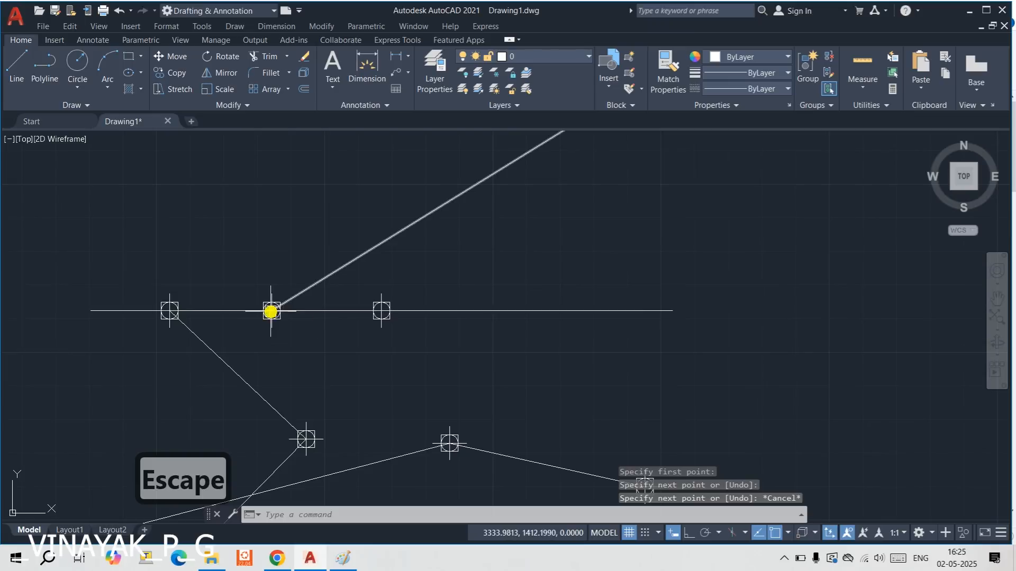
scroll(321, 353, "down", 2)
mouse_move(315, 428)
middle_mouse_down()
mouse_move(309, 413)
mouse_move(331, 379)
middle_mouse_up()
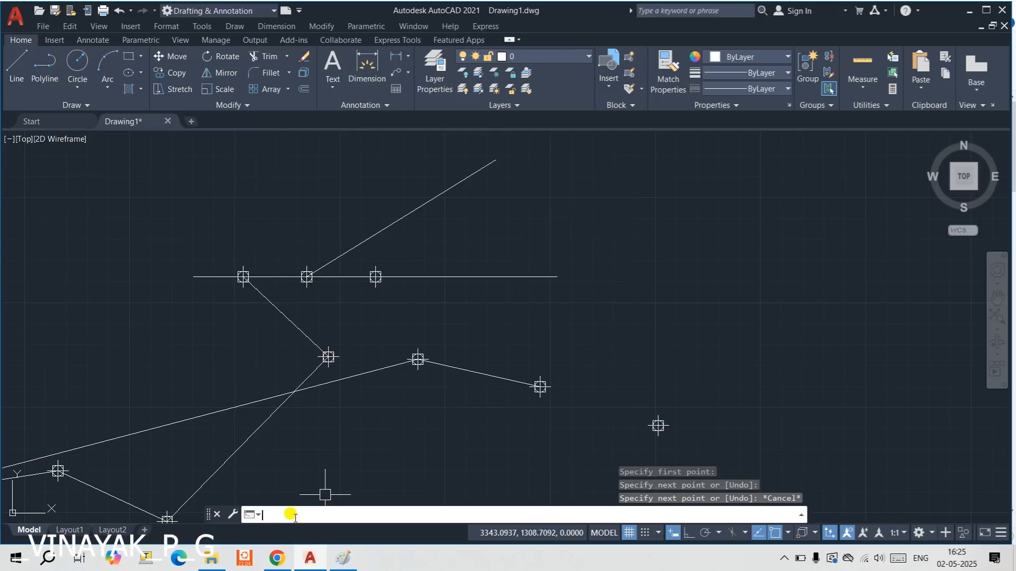
type("dd")
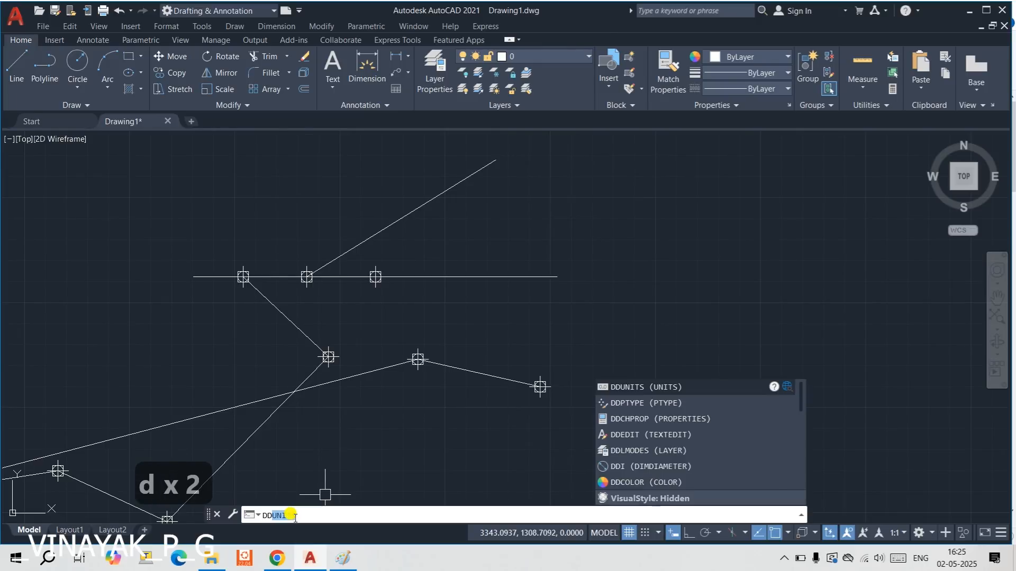
type("p")
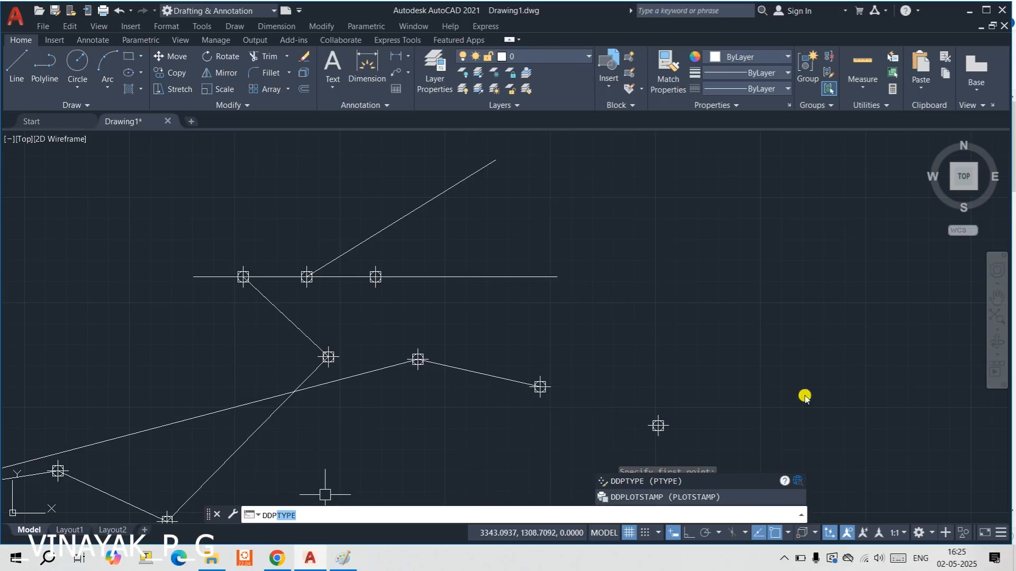
left_click(777, 351)
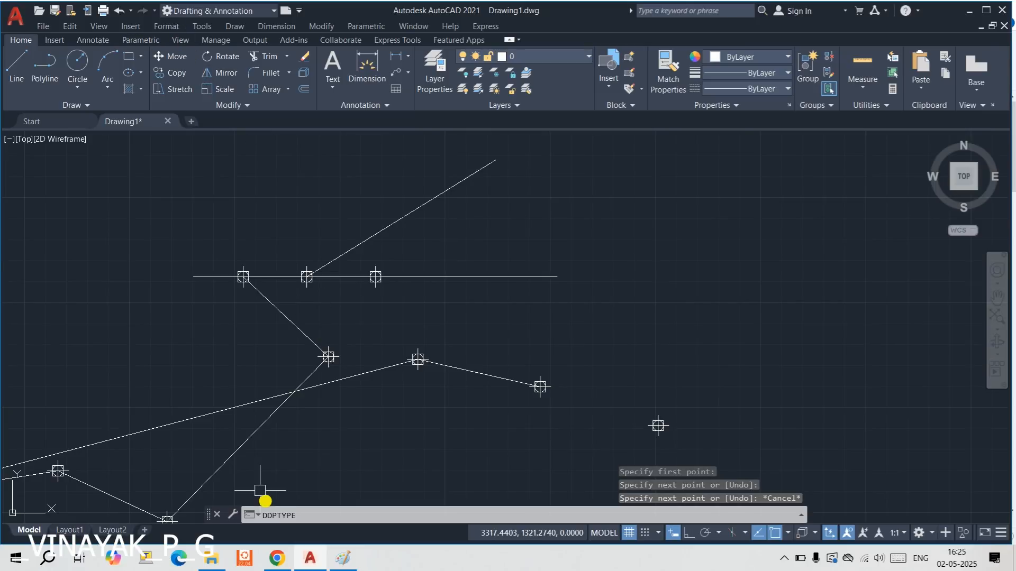
left_click_drag(318, 519, 199, 509)
key("BackSpace")
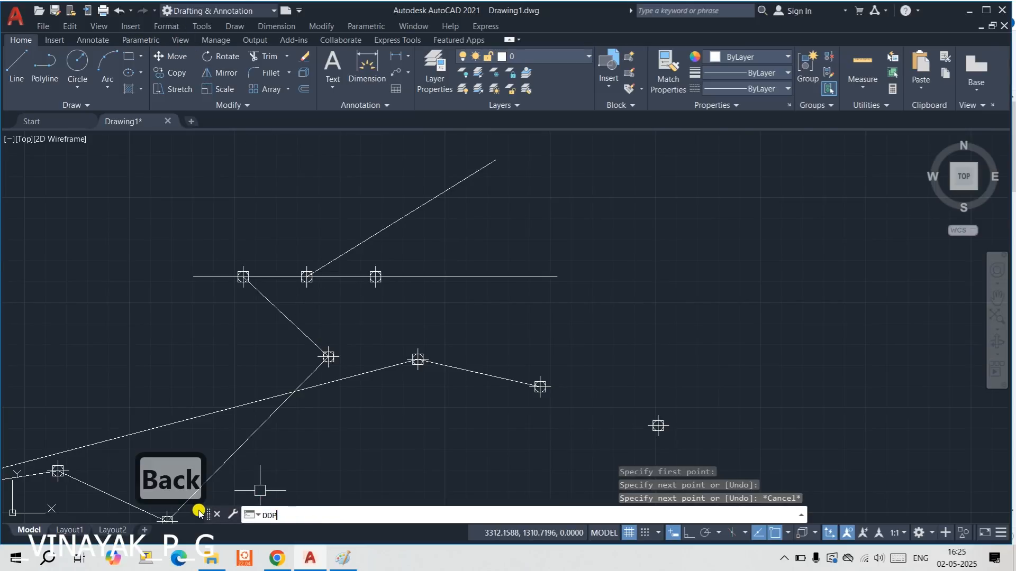
key("BackSpace")
key("BackSpace")
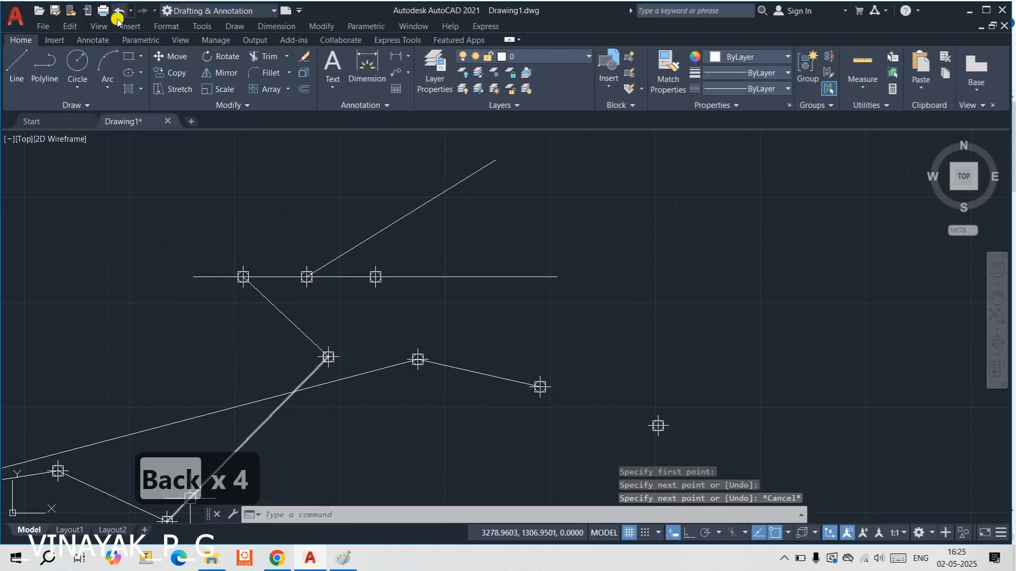
Review the Point Style settings and accept the point size of 5 in absolute units
left_click(165, 25)
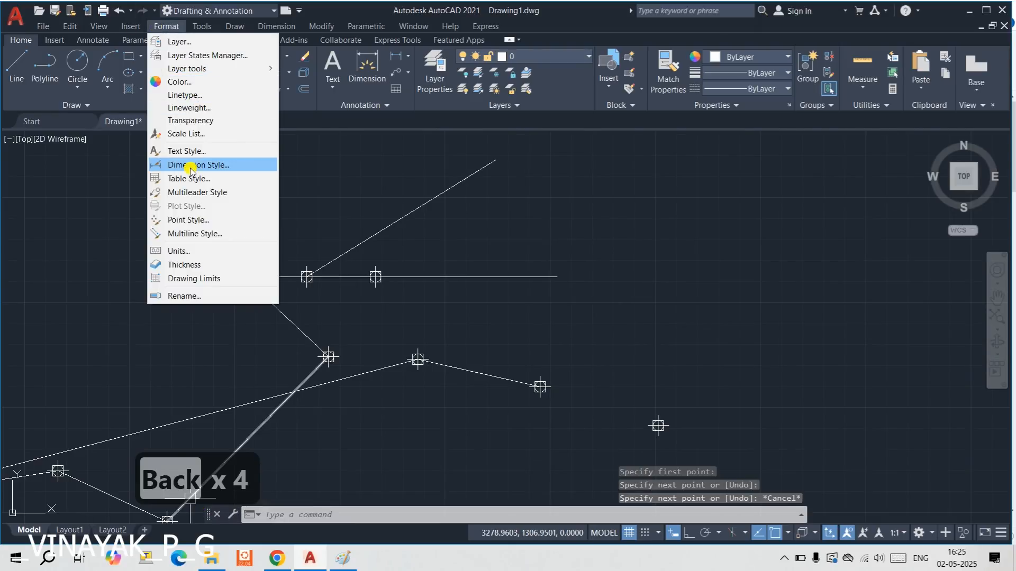
left_click(185, 221)
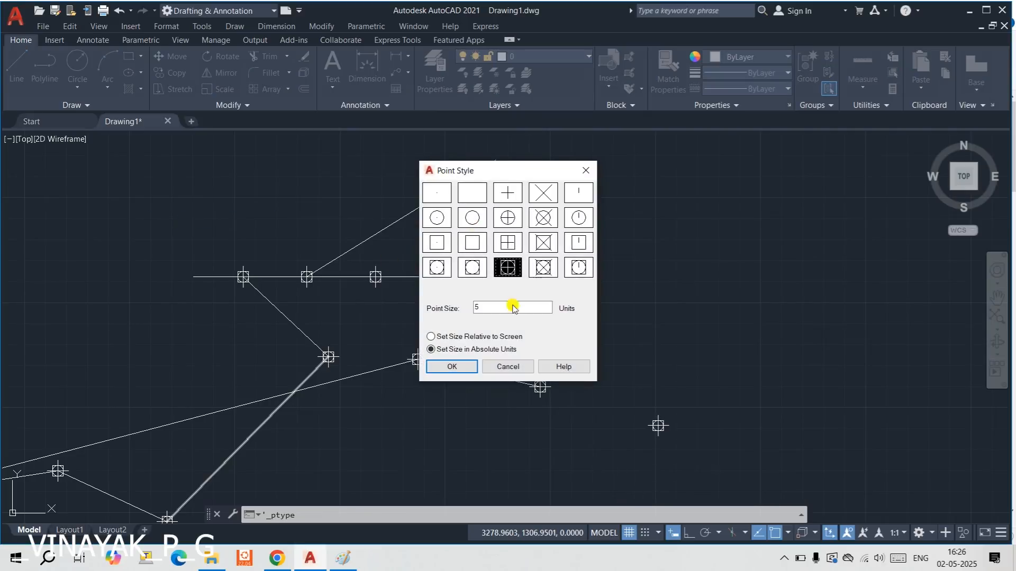
left_click(450, 367)
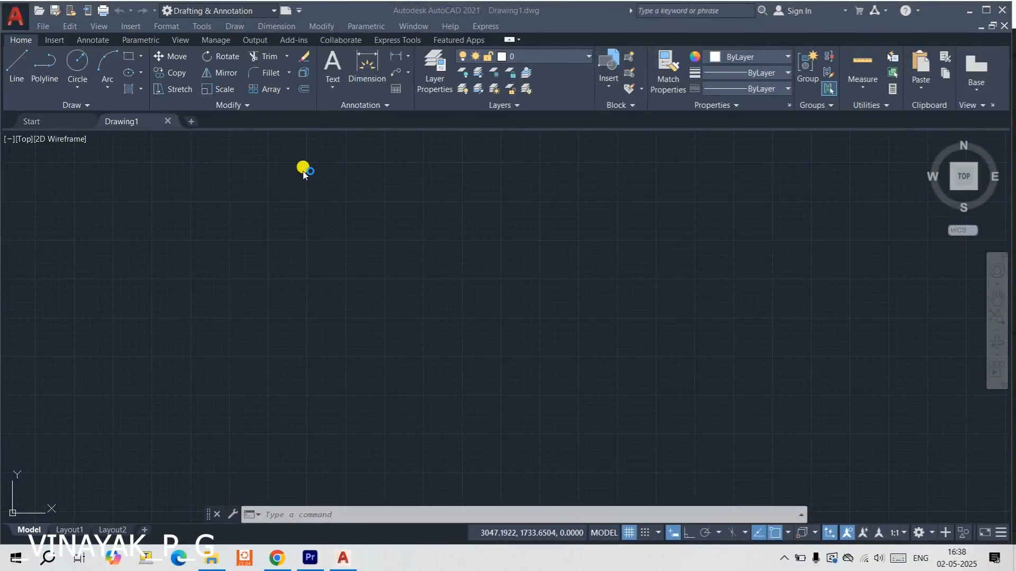
Show the additional drawing tools in the empty drawing
left_click(75, 105)
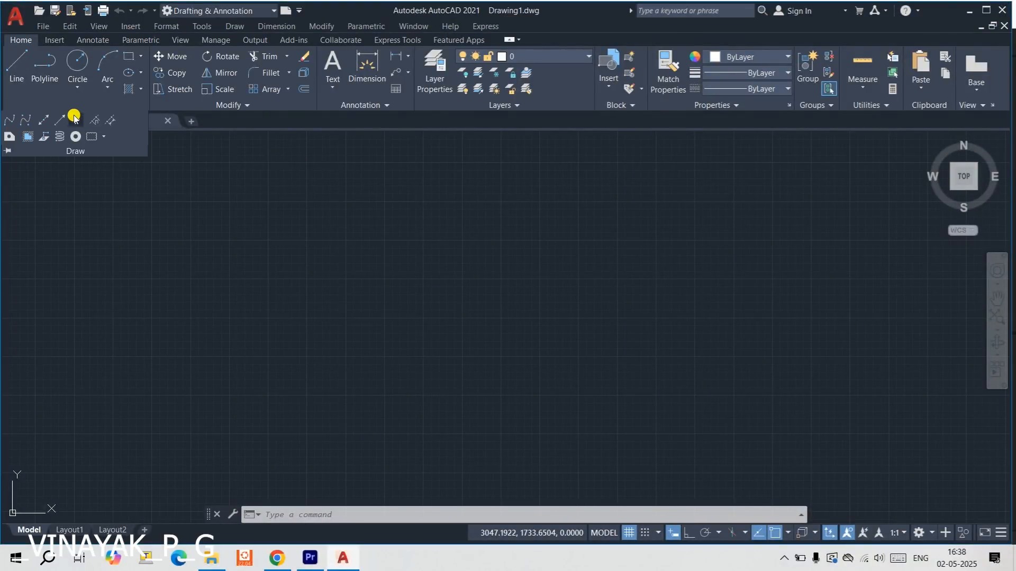